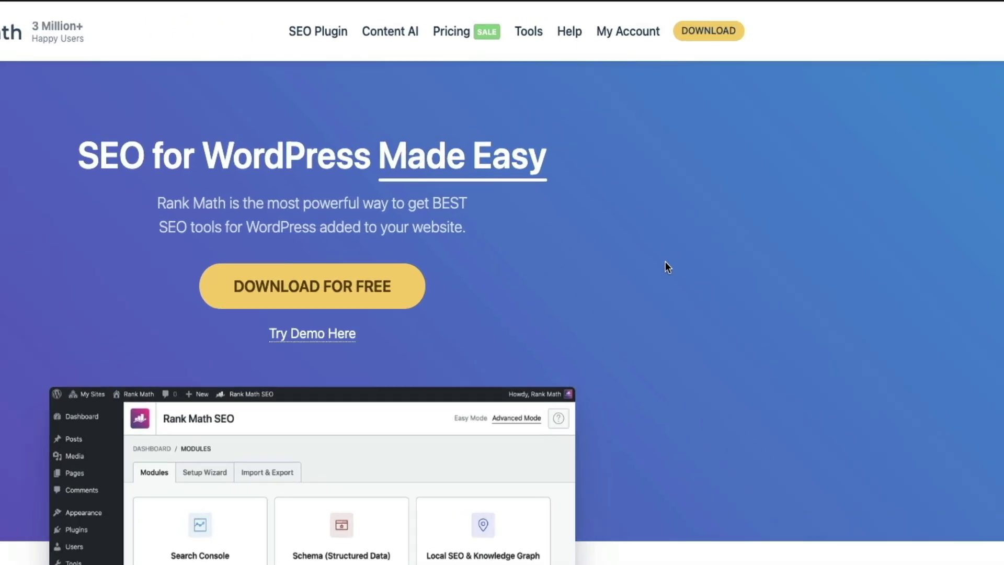
# - Open the Rank Math SEO plugin pricing plans, followed by the site's account page
pyautogui.moveTo(576, 18)
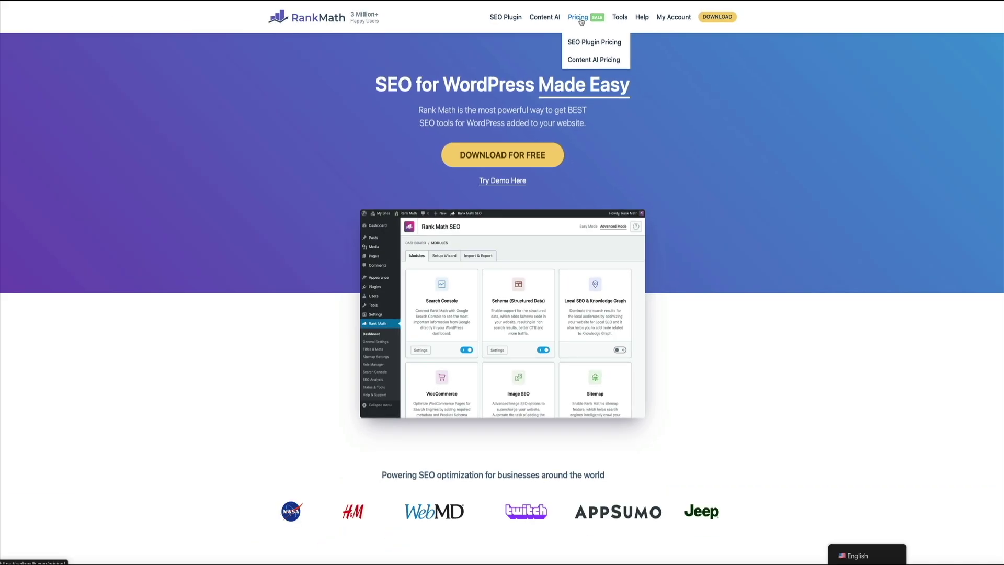
pyautogui.click(440, 42)
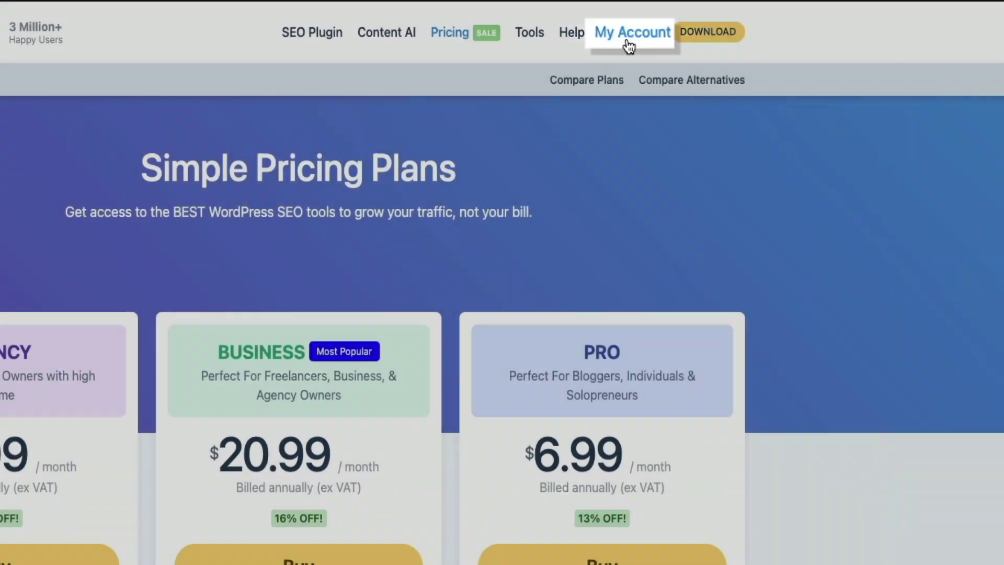
pyautogui.click(632, 48)
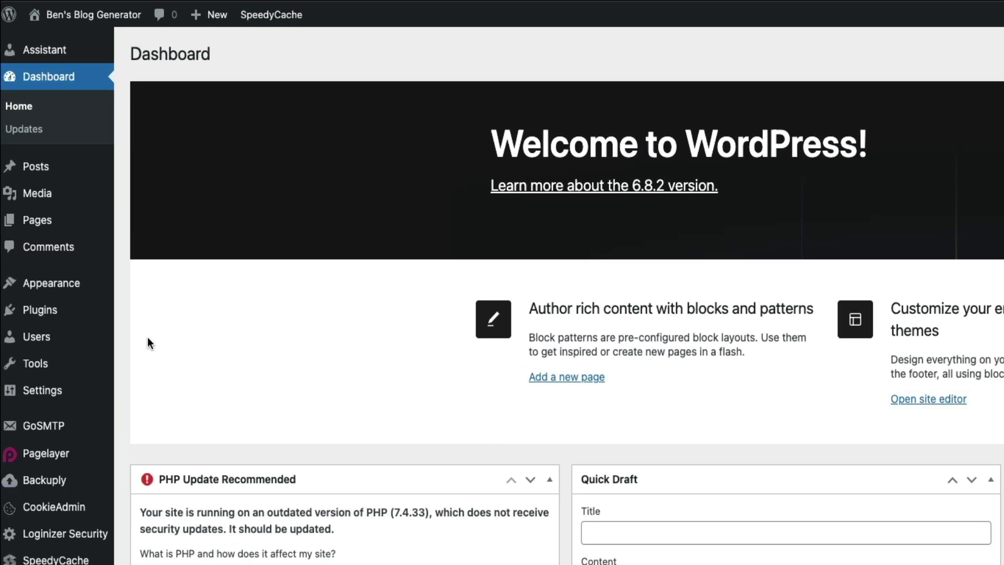
# - Upload seo-by-rank-math-pro.zip from the Downloads folder as a new WordPress plugin, install it and activate it
pyautogui.moveTo(71, 313)
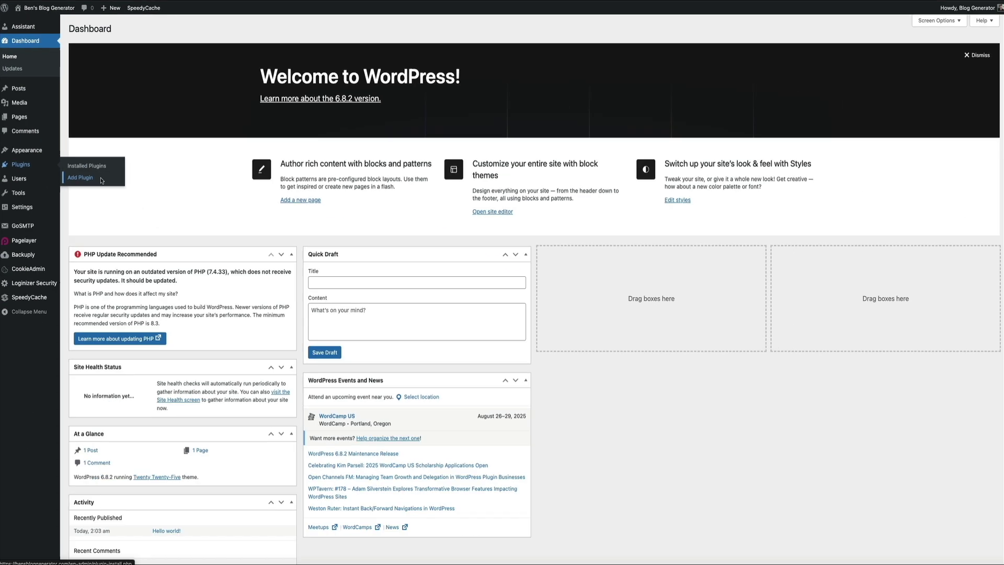
pyautogui.click(391, 362)
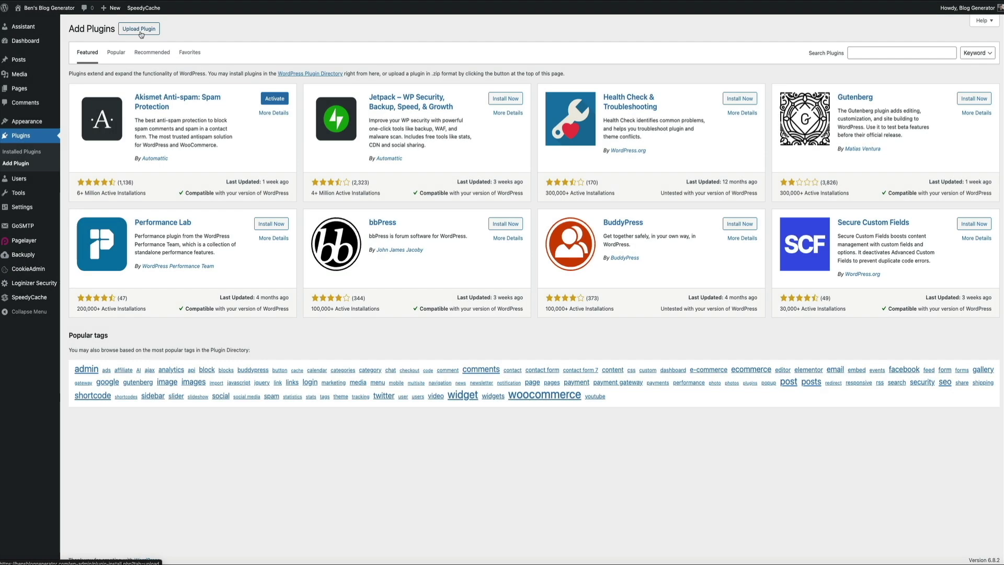
pyautogui.click(140, 32)
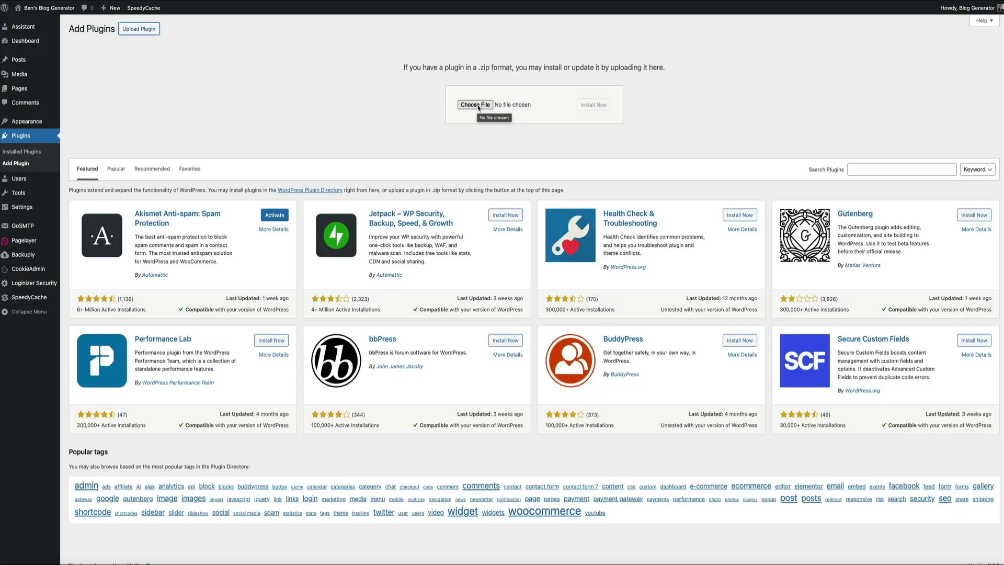
pyautogui.click(477, 104)
pyautogui.click(375, 231)
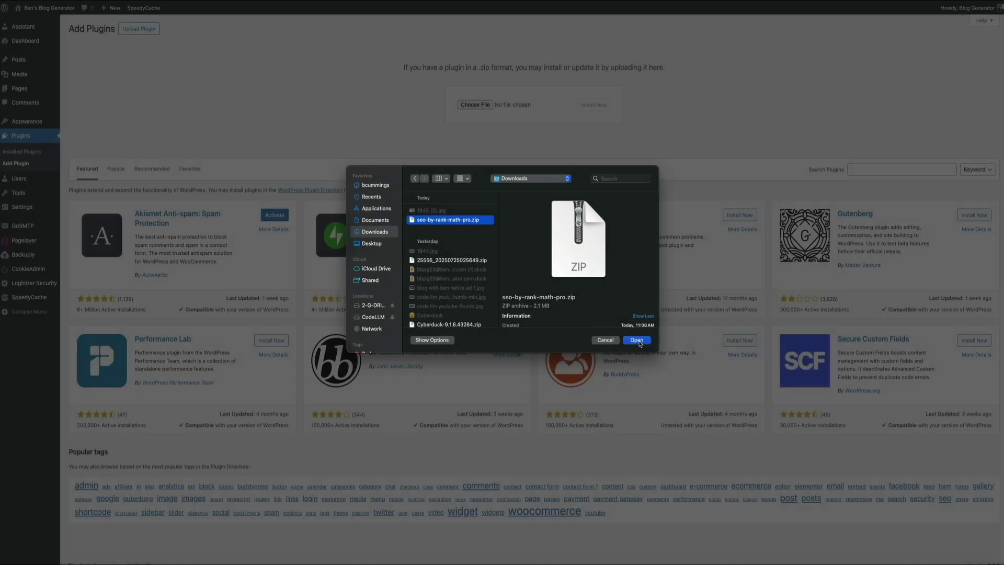
pyautogui.click(636, 341)
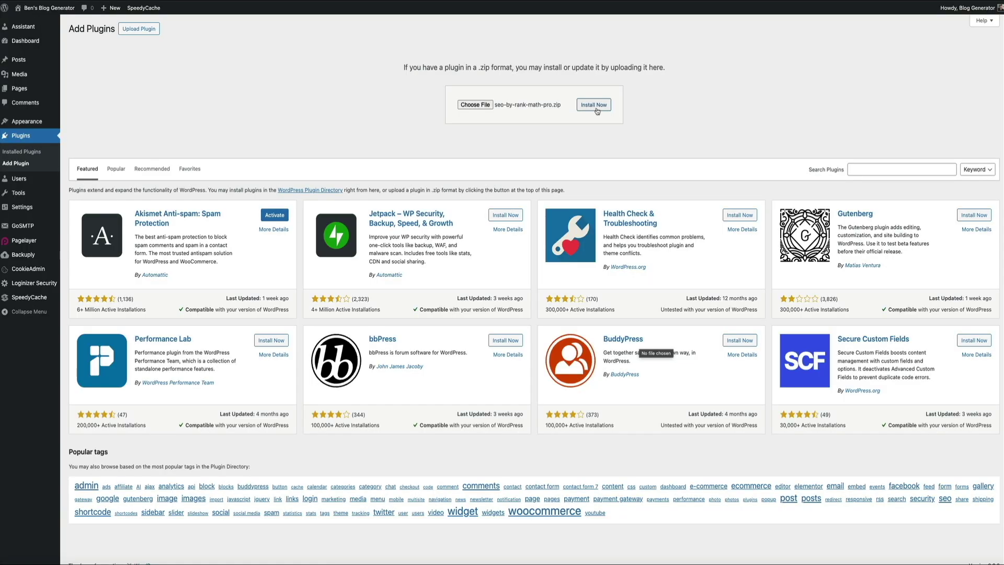
pyautogui.click(596, 108)
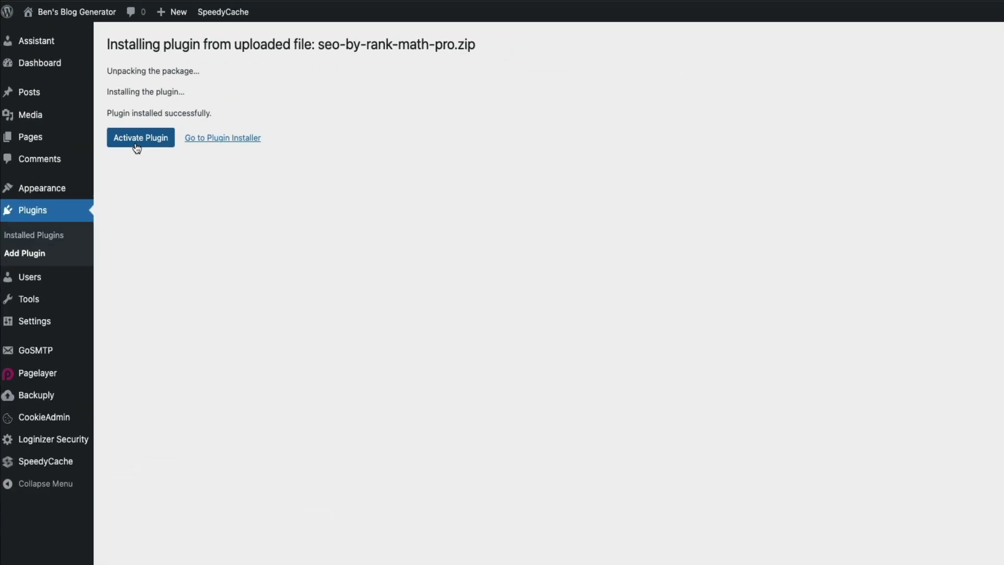
pyautogui.click(90, 89)
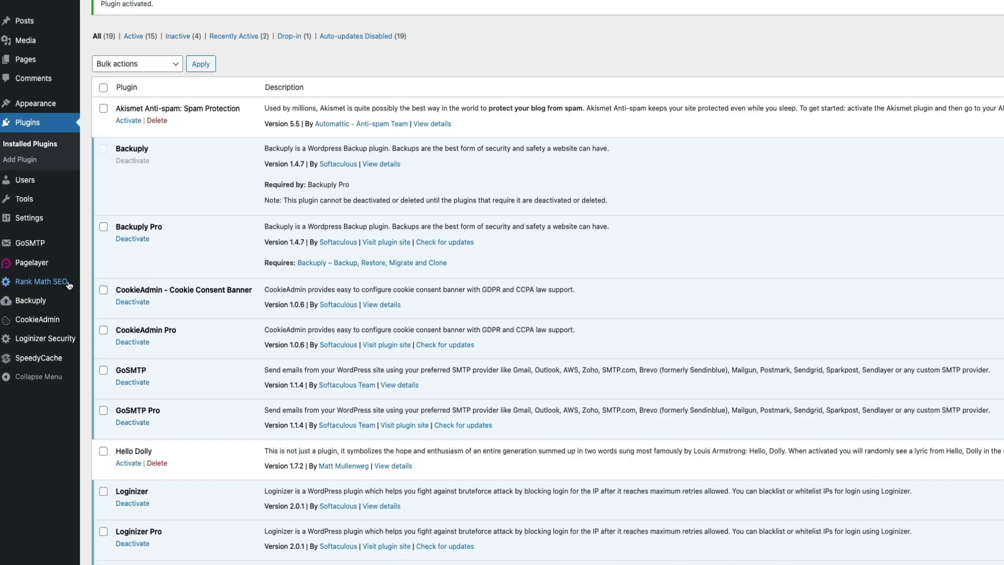
# - Open the Rank Math SEO setup, connect the Rank Math account and activate the Pro plan for the site
pyautogui.click(47, 334)
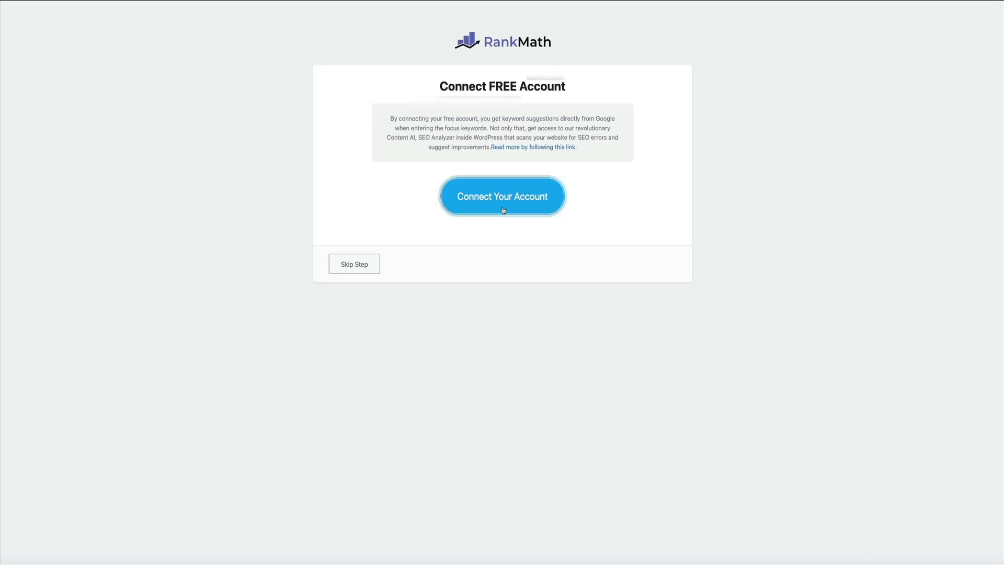
pyautogui.click(503, 211)
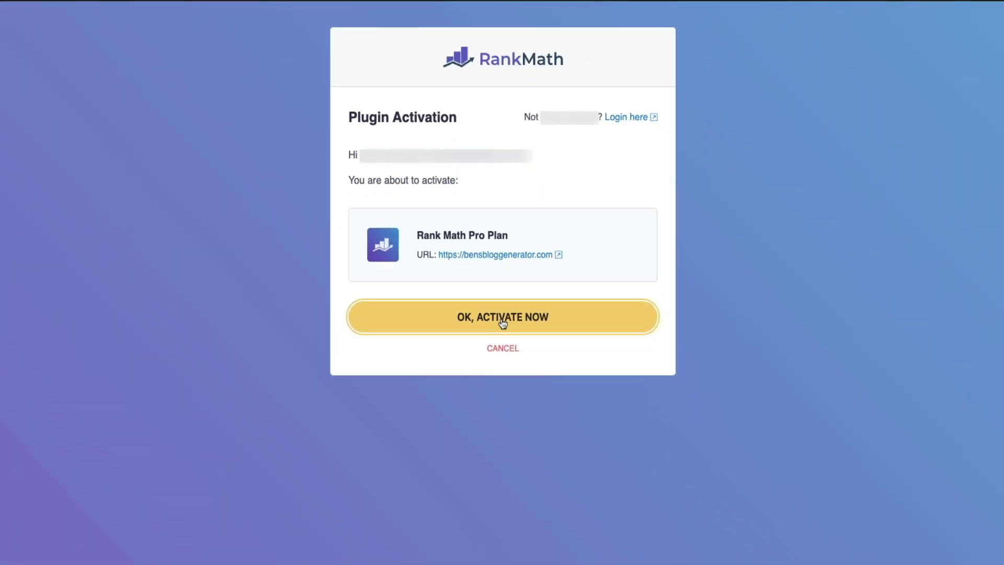
pyautogui.click(500, 400)
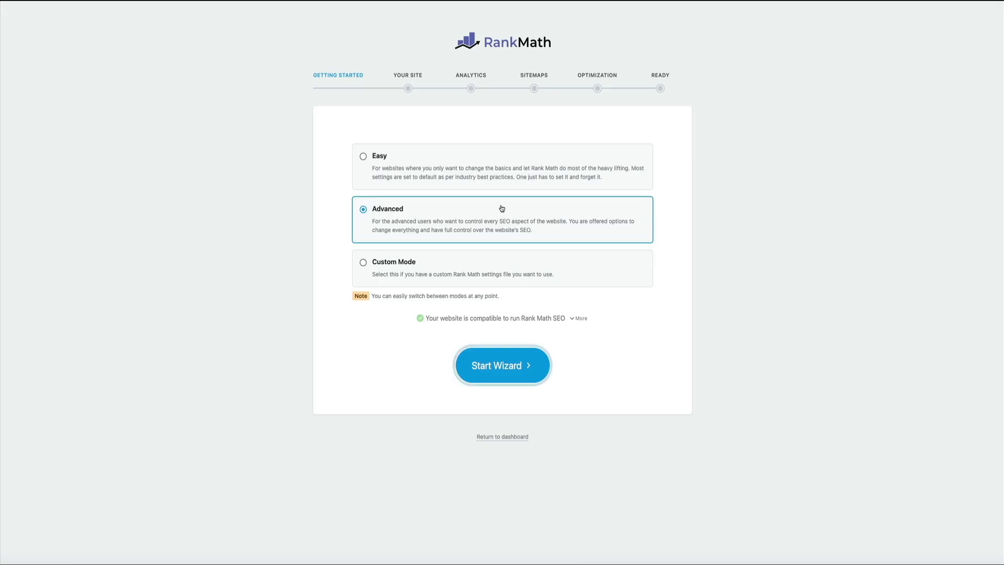
# - Start the setup wizard in Easy mode and set the website type to Small Business Site
pyautogui.click(439, 157)
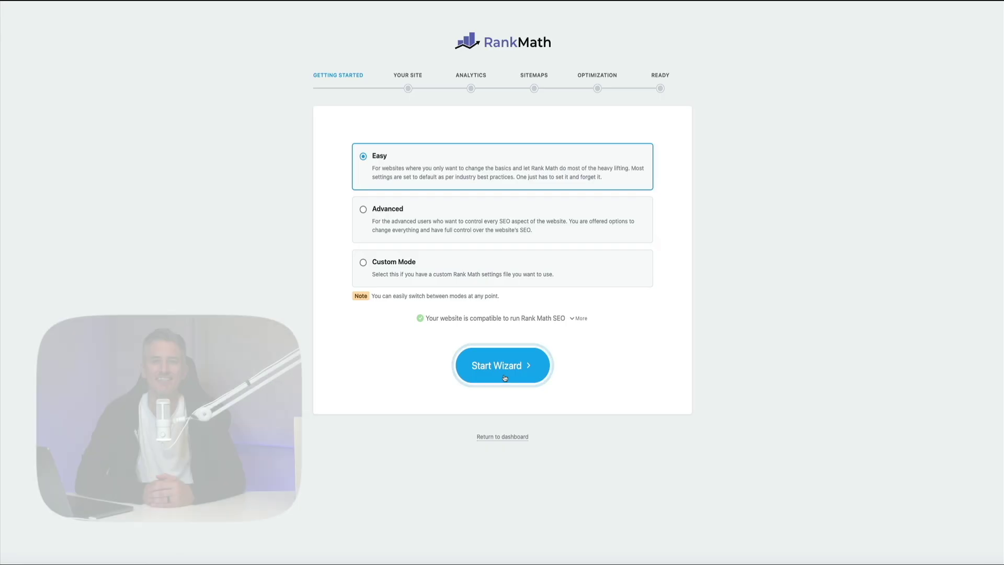
pyautogui.click(503, 364)
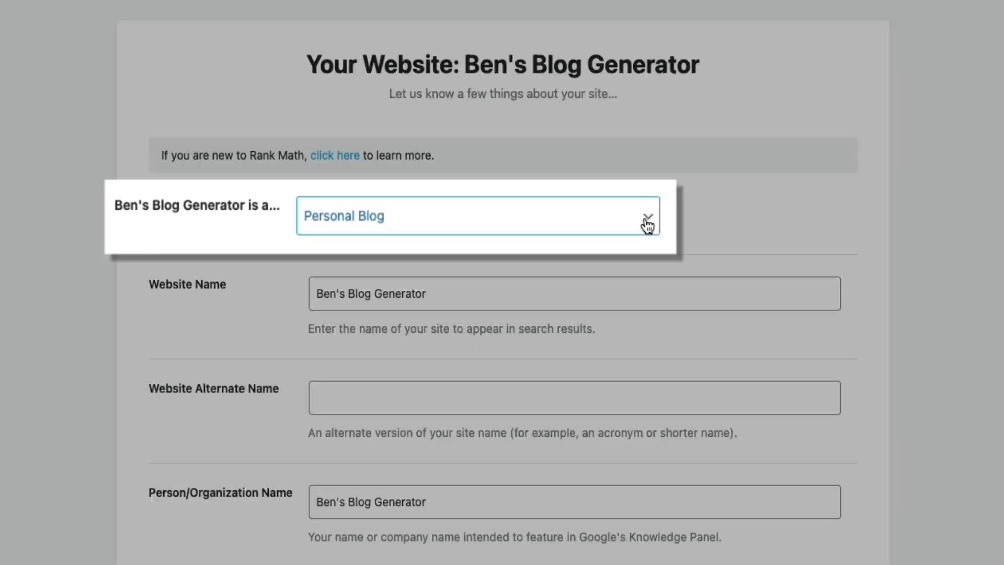
pyautogui.click(615, 217)
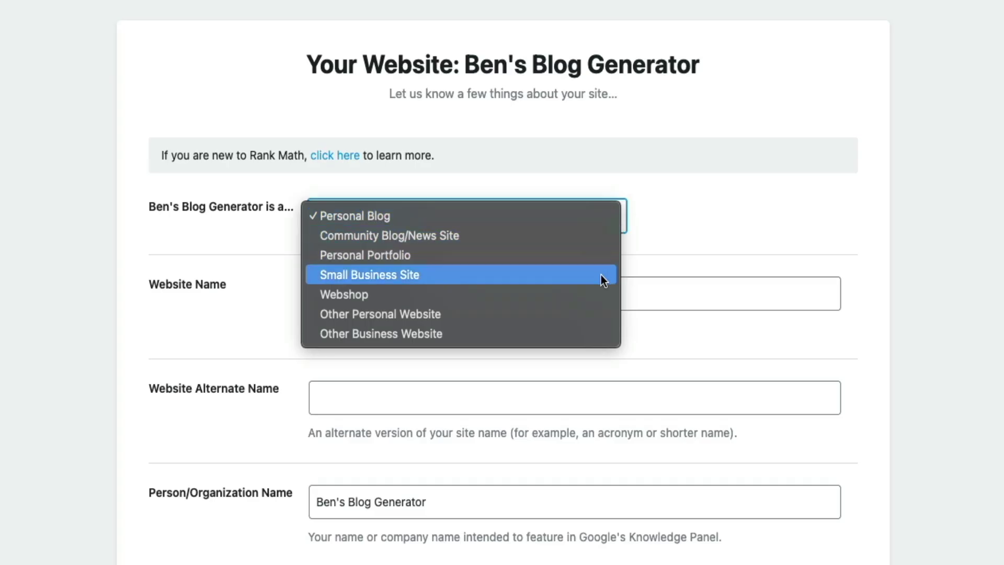
pyautogui.click(601, 275)
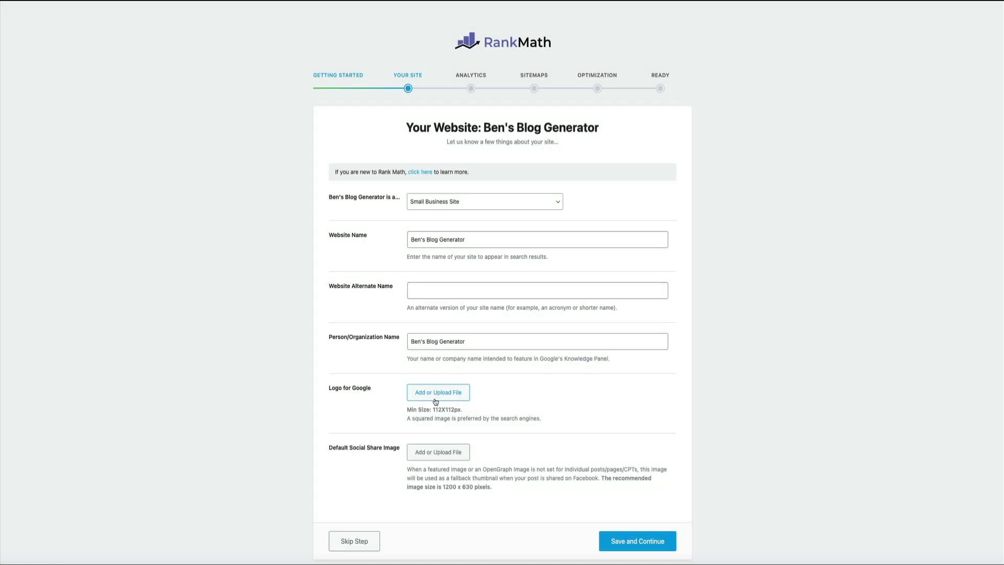
# - Upload blog-gen-logo.png from the Downloads folder for the Logo for Google
pyautogui.click(366, 238)
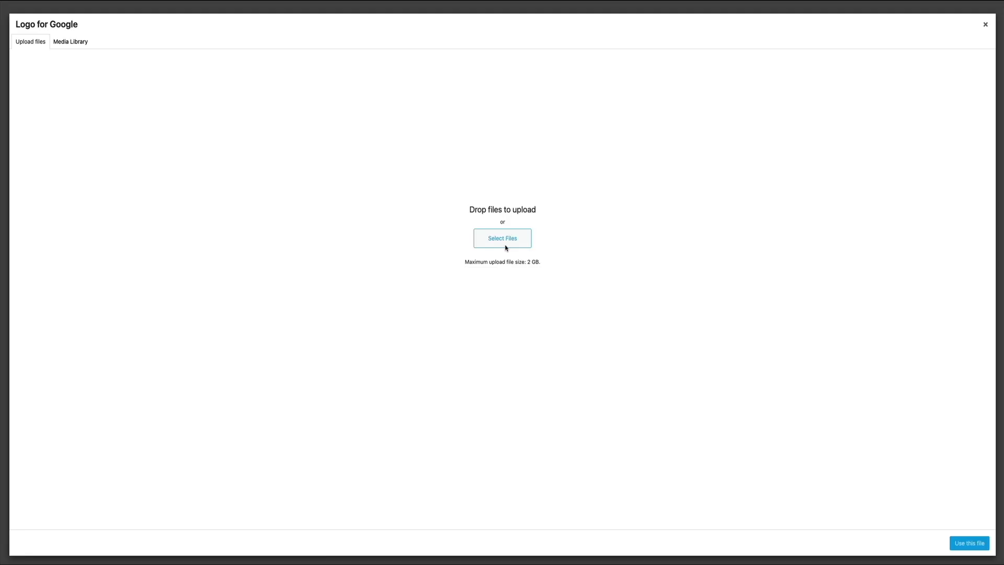
pyautogui.click(505, 245)
pyautogui.click(439, 247)
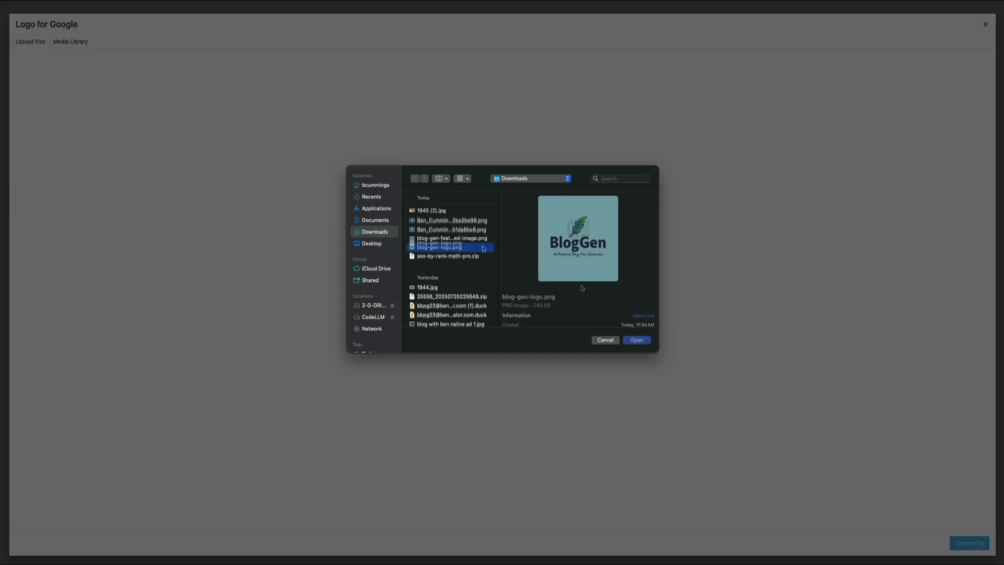
pyautogui.click(636, 340)
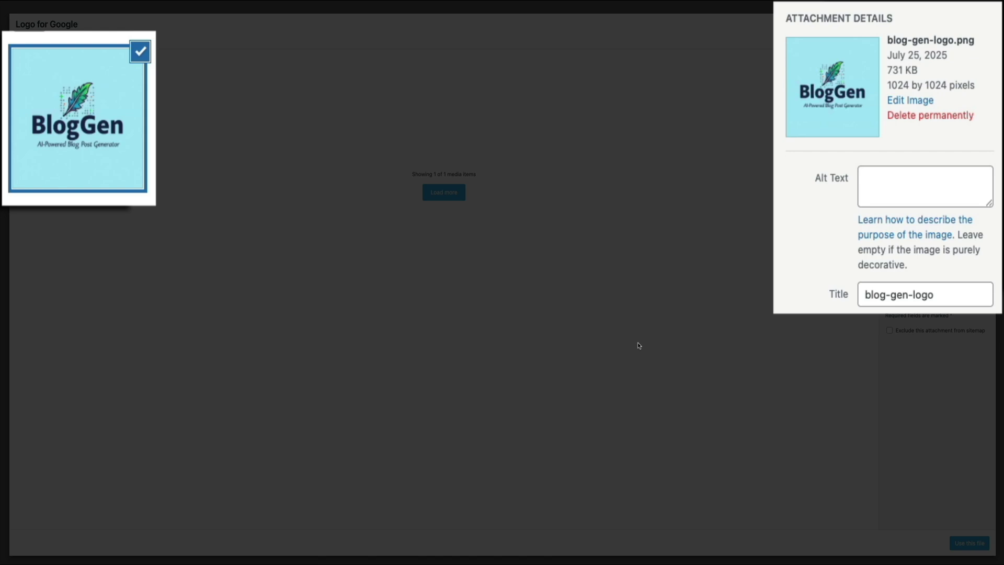
# - Title the logo "Blog Post Generator", give it the alt text "blog gen blog post generator" and use it as the Google logo
pyautogui.tripleClick(959, 291)
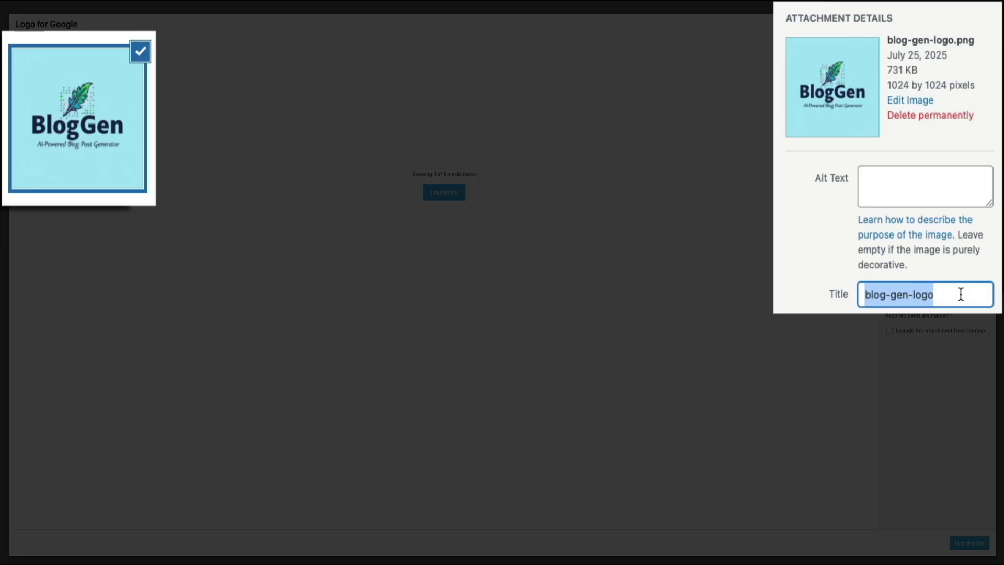
pyautogui.write('Blog Po')
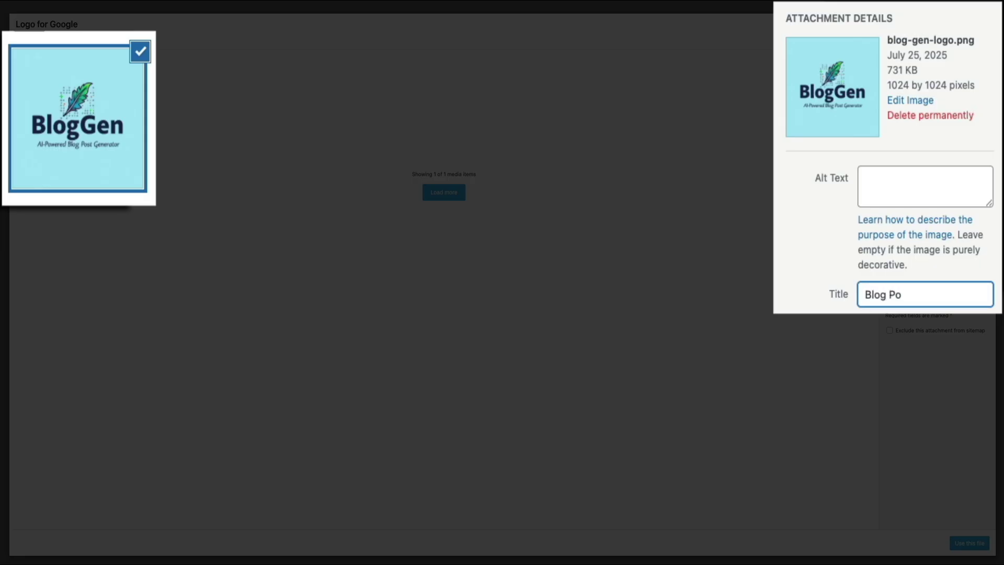
pyautogui.write('st Generator')
pyautogui.click(906, 179)
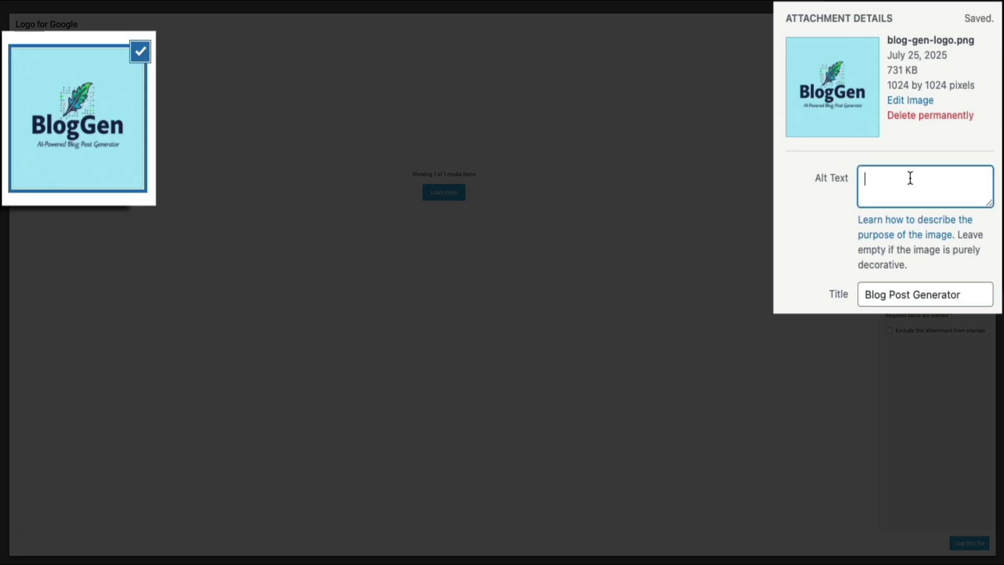
pyautogui.write('blog gen blog post generator')
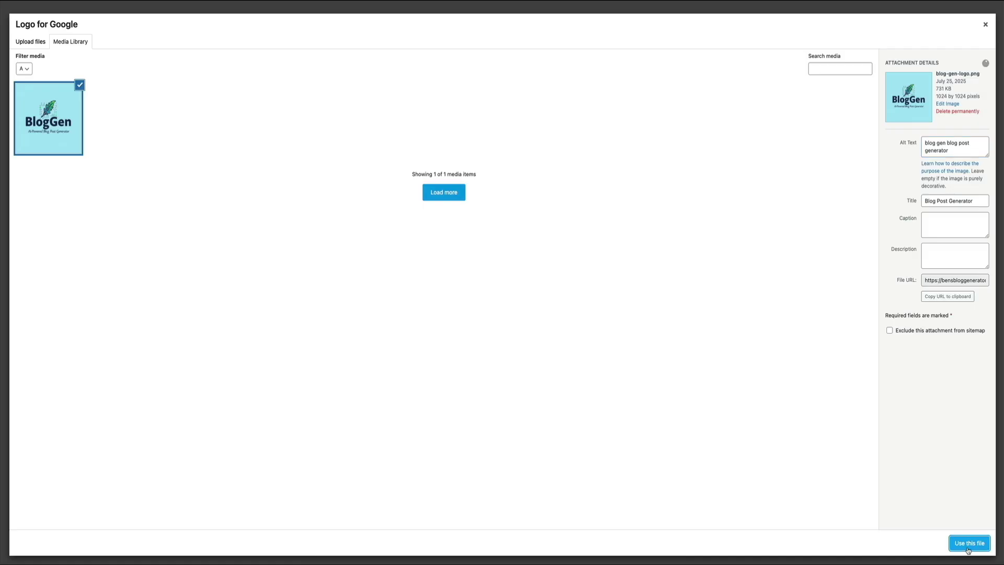
pyautogui.click(967, 542)
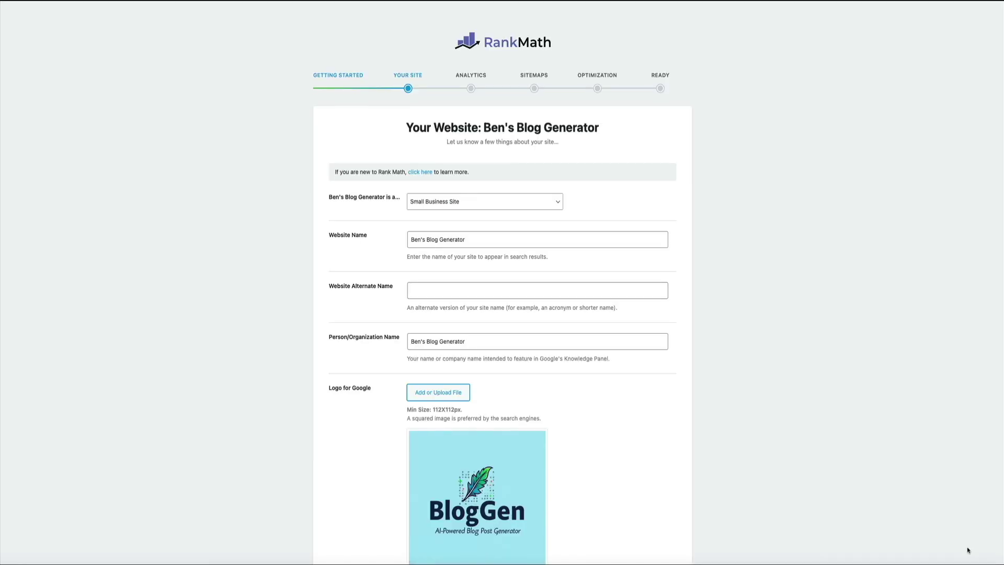
# - Upload blog-gen-featured-image.png from the Downloads folder for the Default Social Share Image
pyautogui.scroll(-3, 864, 409)
pyautogui.scroll(-1, 864, 409)
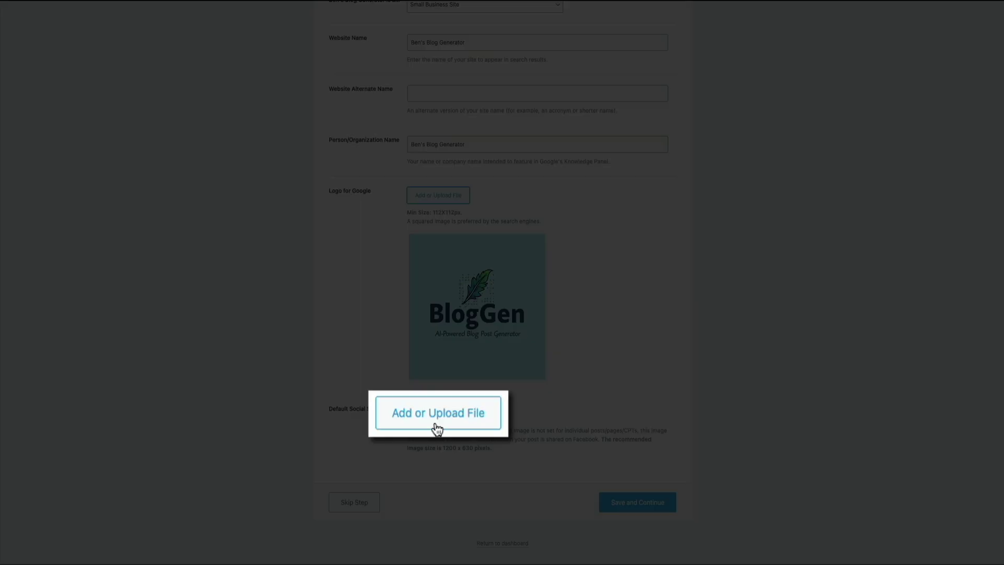
pyautogui.click(436, 418)
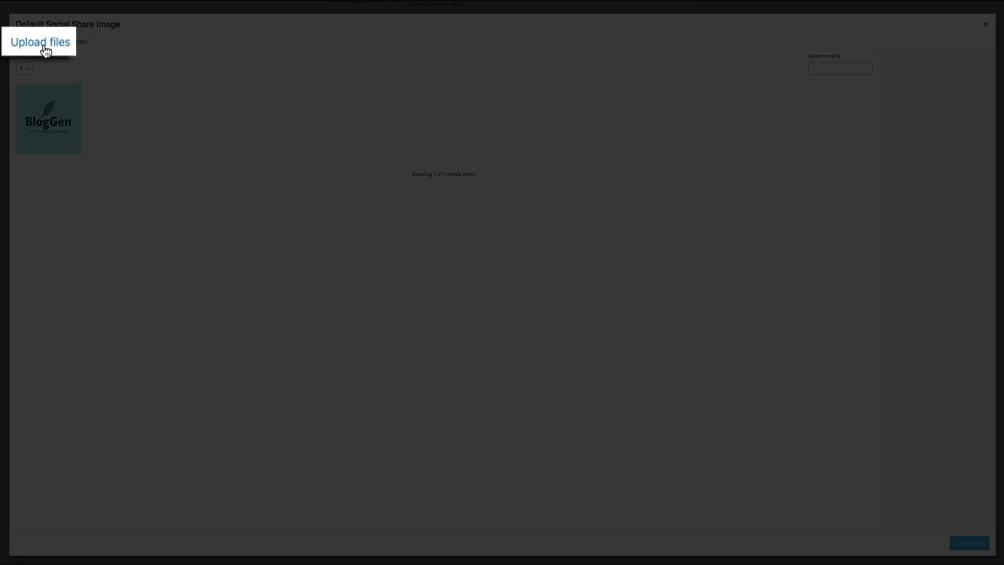
pyautogui.click(32, 42)
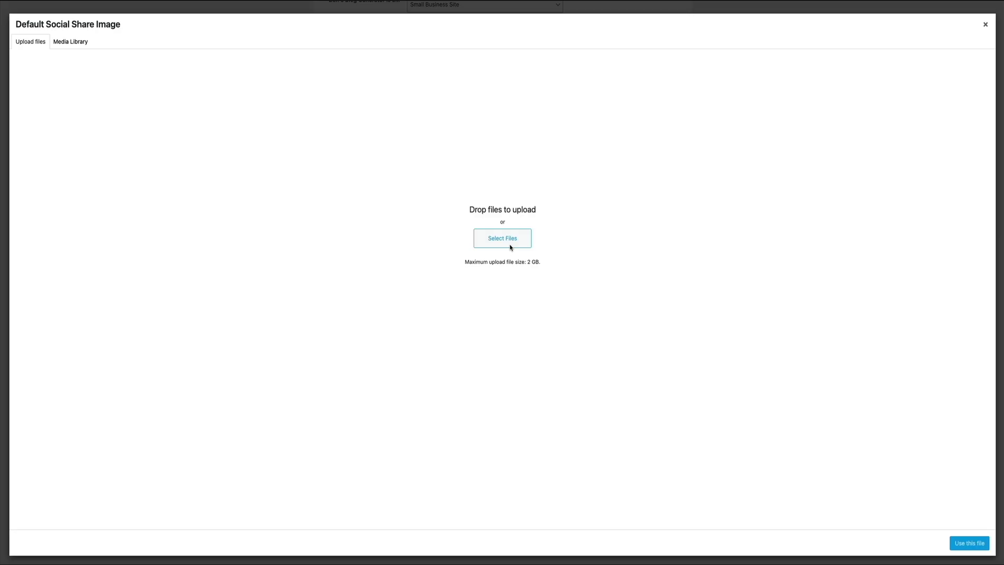
pyautogui.click(511, 246)
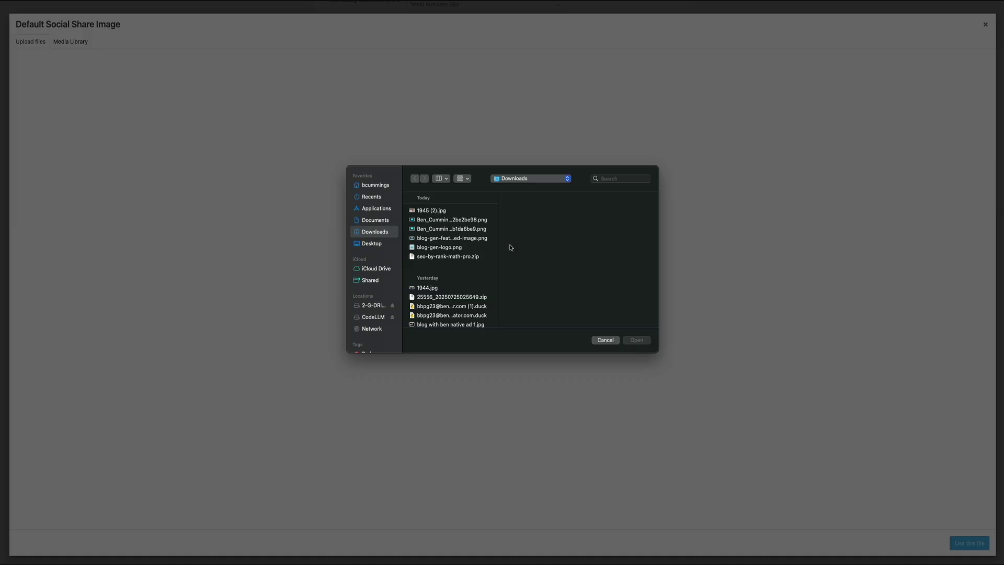
pyautogui.click(442, 240)
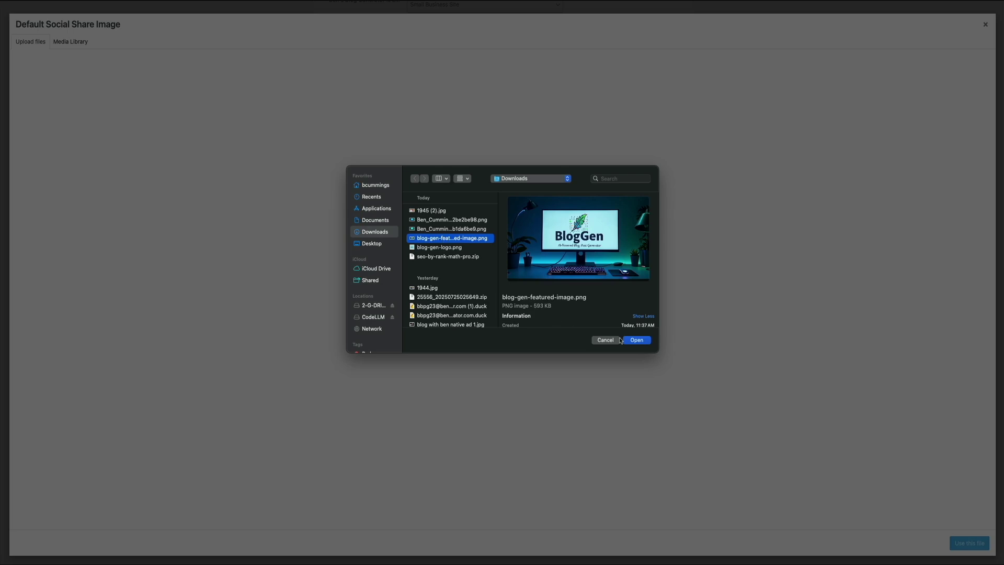
pyautogui.click(637, 340)
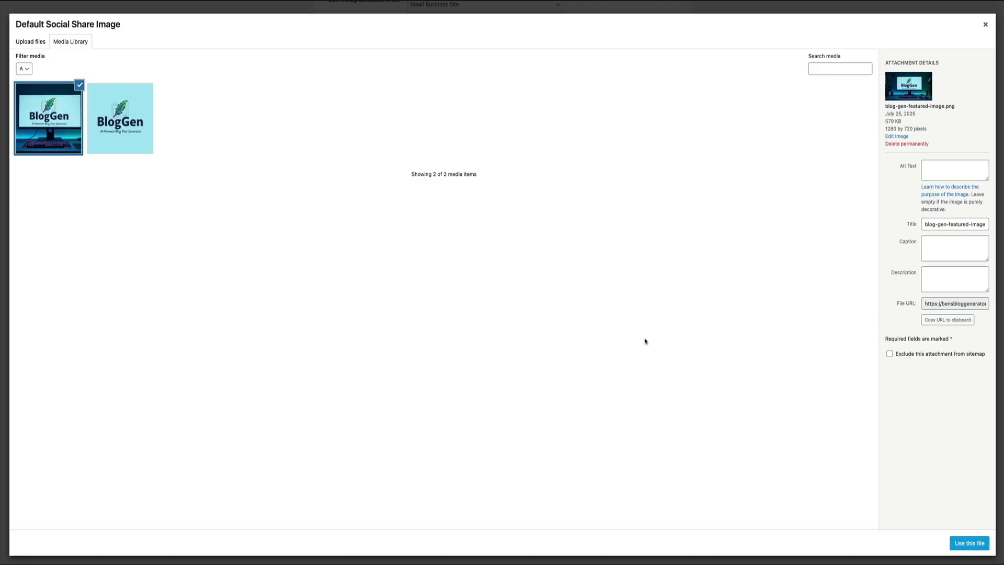
# - Give the share image a title starting "Blog Gen - AI-Powered" and alt text "blog gen ai blog post generator", and use it as the default
pyautogui.tripleClick(952, 226)
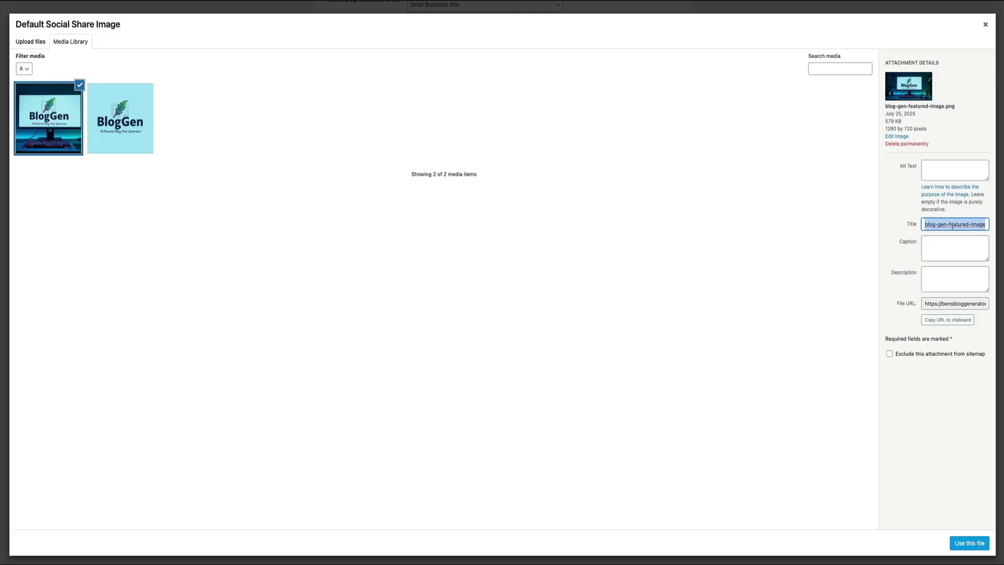
pyautogui.write('Blog Gen - AI-Powered Bl')
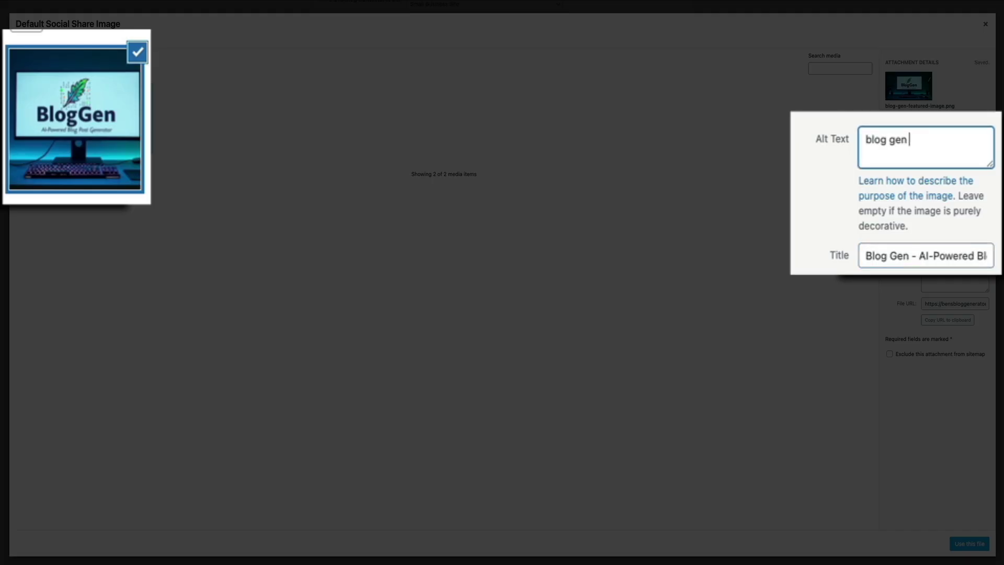
pyautogui.write('ai blog post generator')
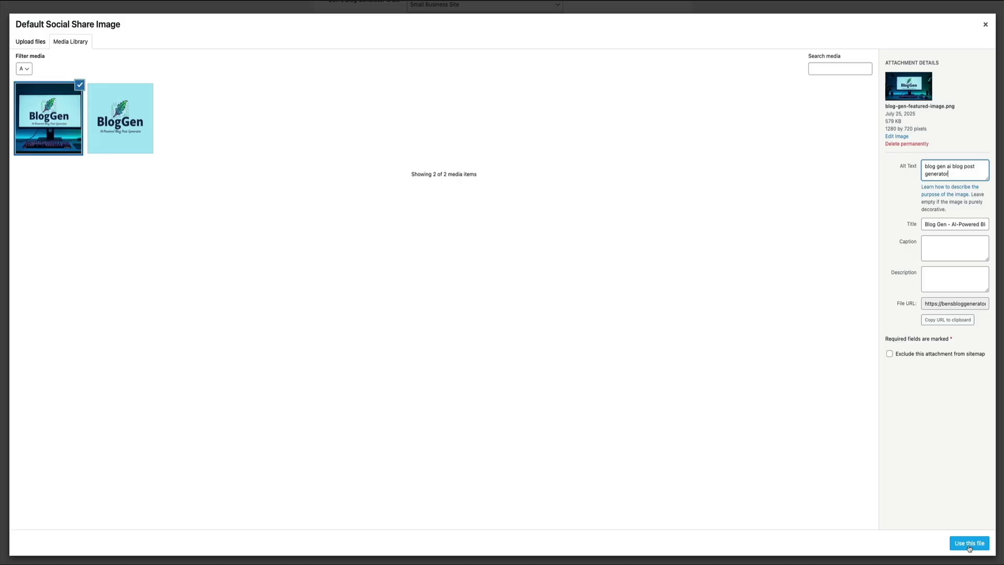
pyautogui.click(969, 543)
pyautogui.scroll(-3, 903, 417)
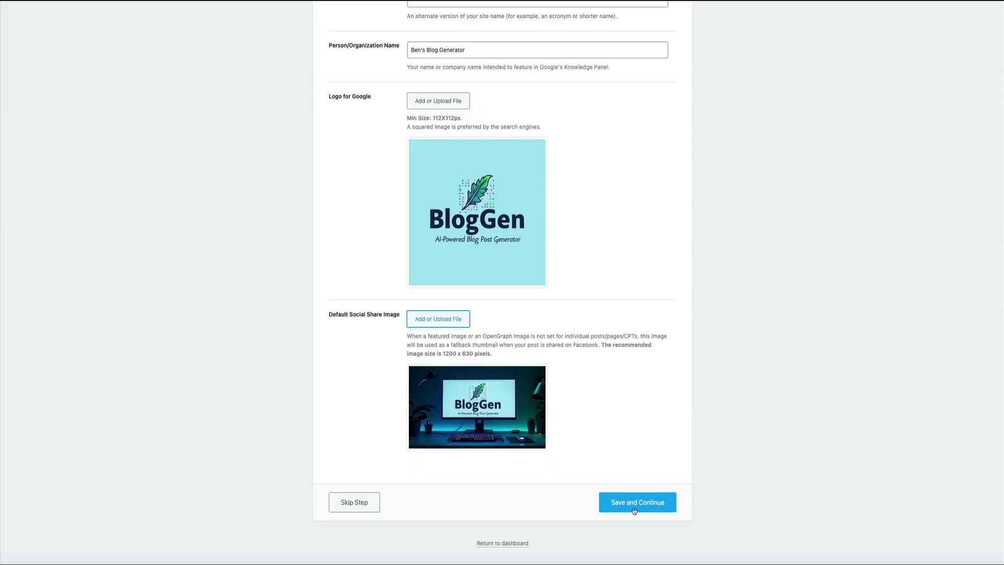
# - Save the site details and grant Rank Math SEO all requested access to the Google account
pyautogui.click(633, 509)
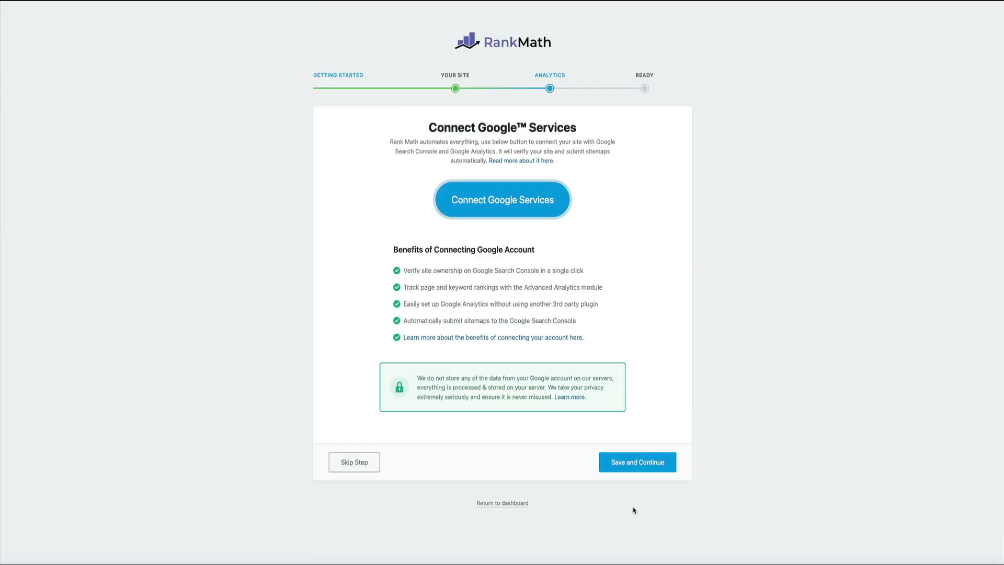
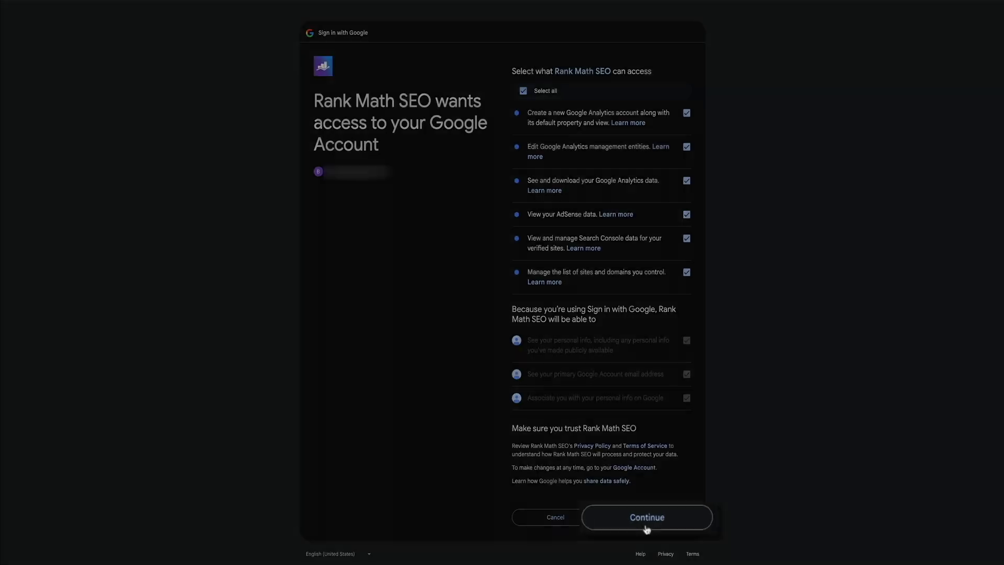
pyautogui.click(647, 524)
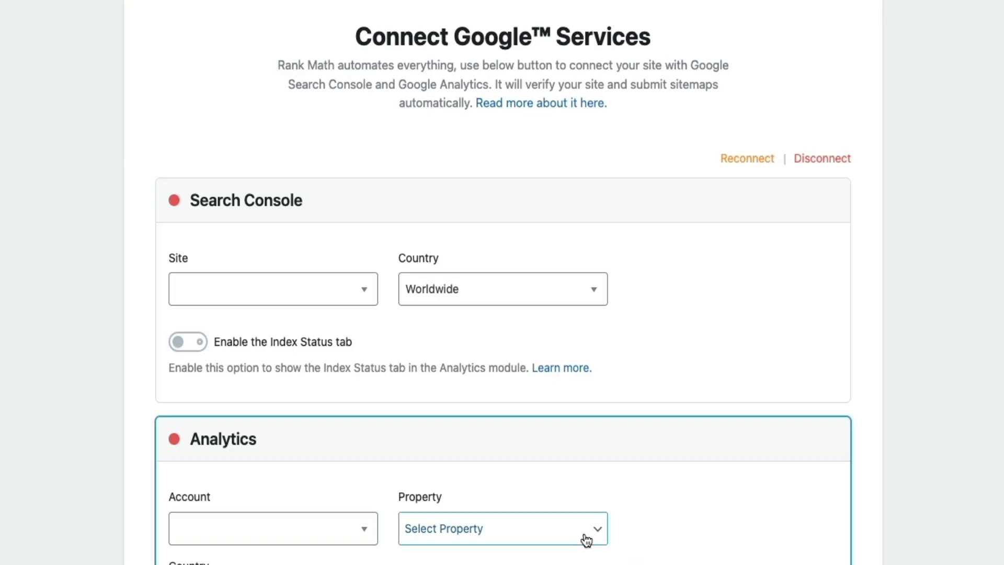
pyautogui.click(365, 297)
pyautogui.write('https')
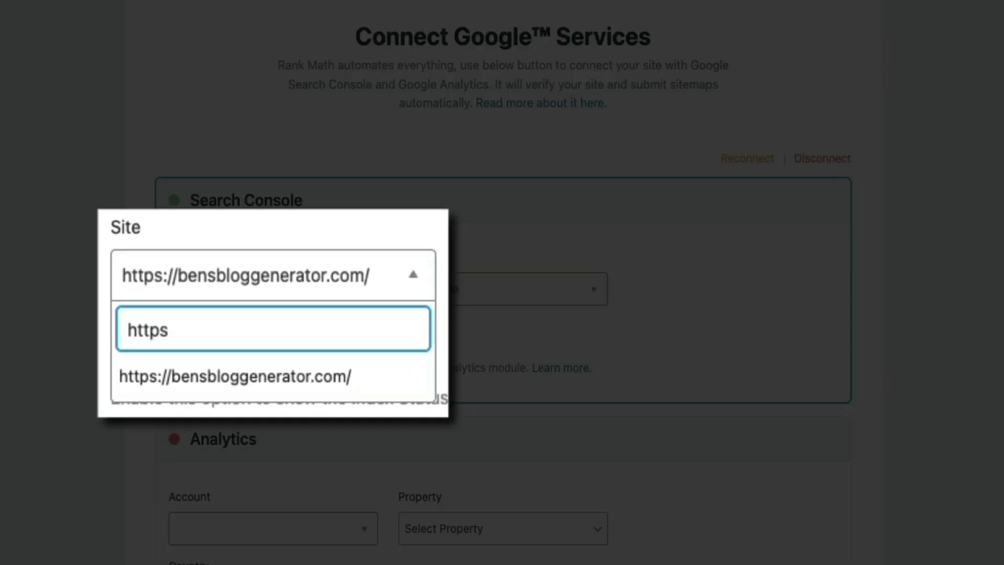
pyautogui.write('://bens')
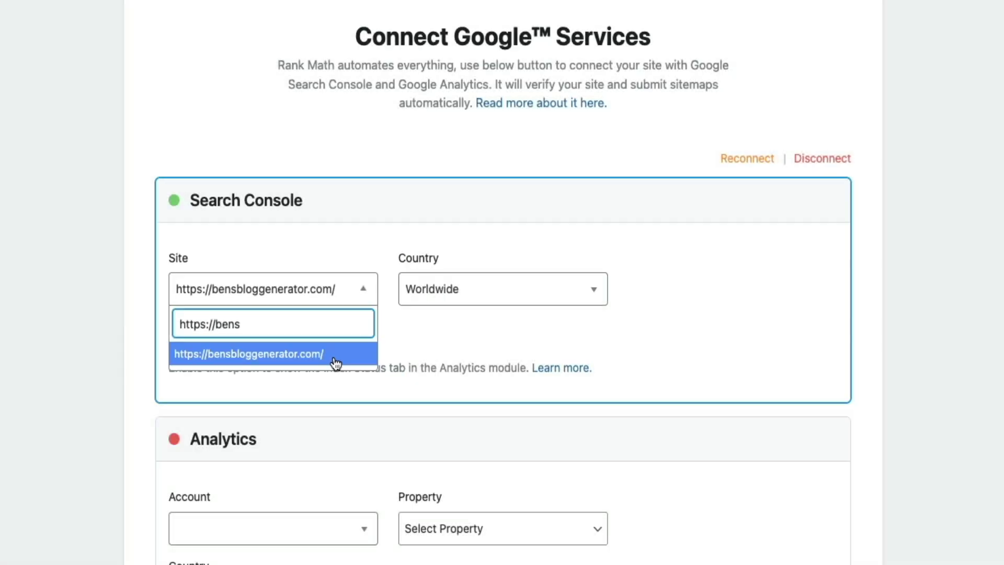
pyautogui.click(332, 357)
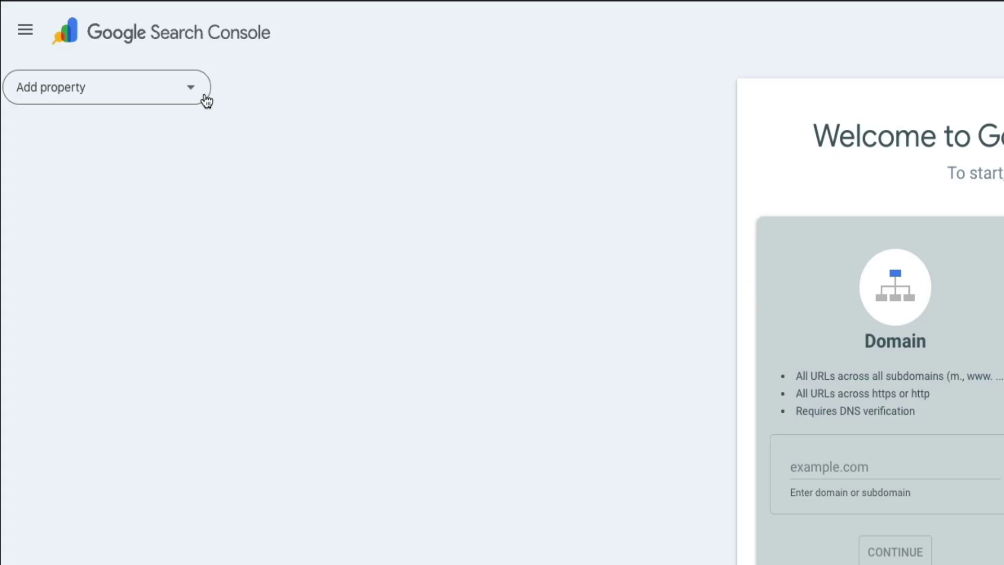
pyautogui.click(207, 101)
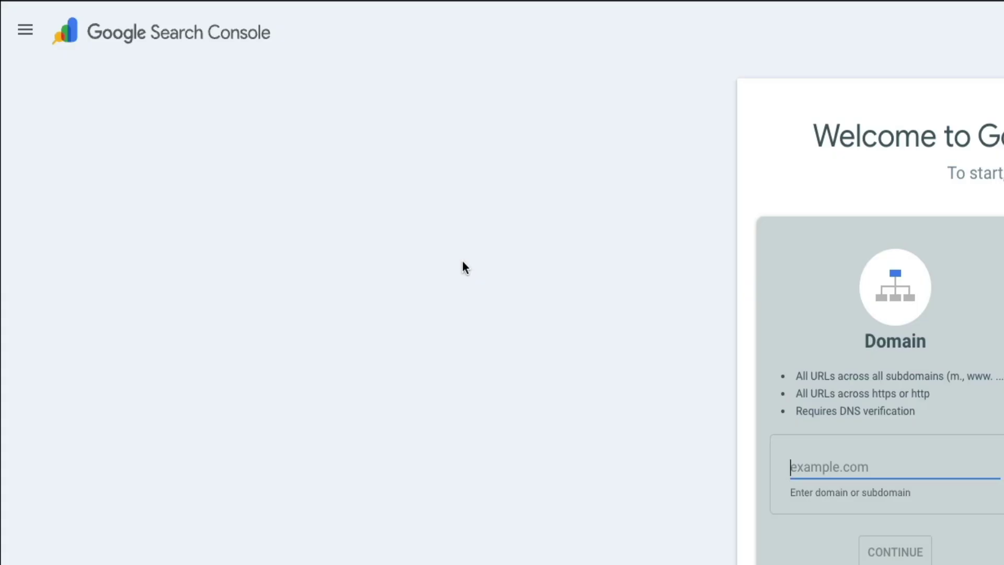
pyautogui.click(37, 38)
pyautogui.click(176, 94)
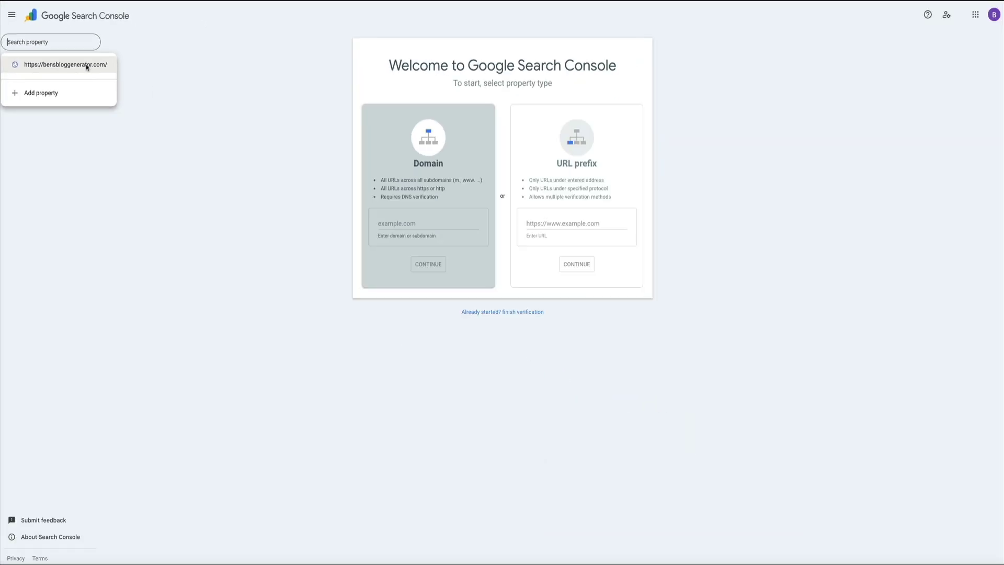
pyautogui.click(66, 64)
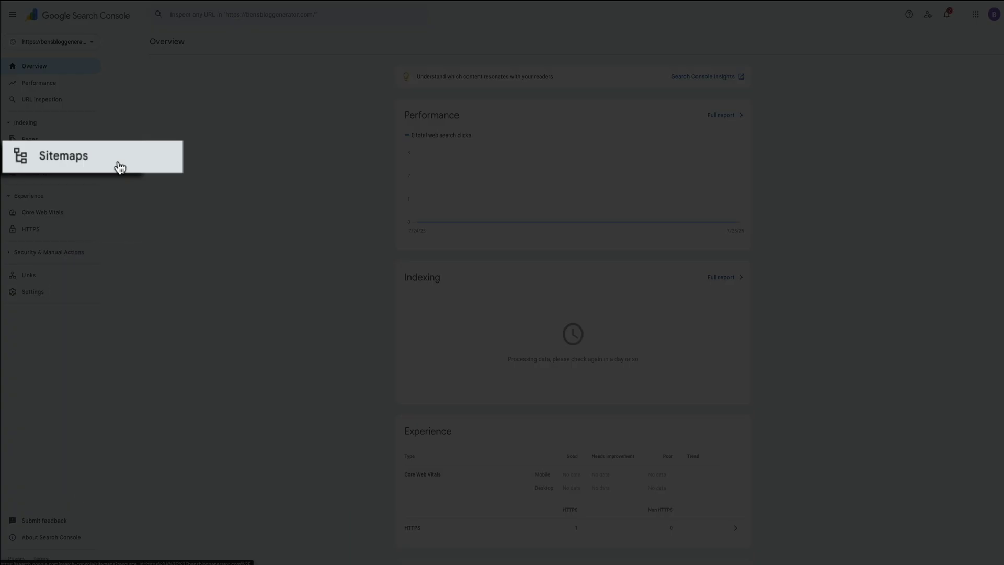
pyautogui.click(60, 161)
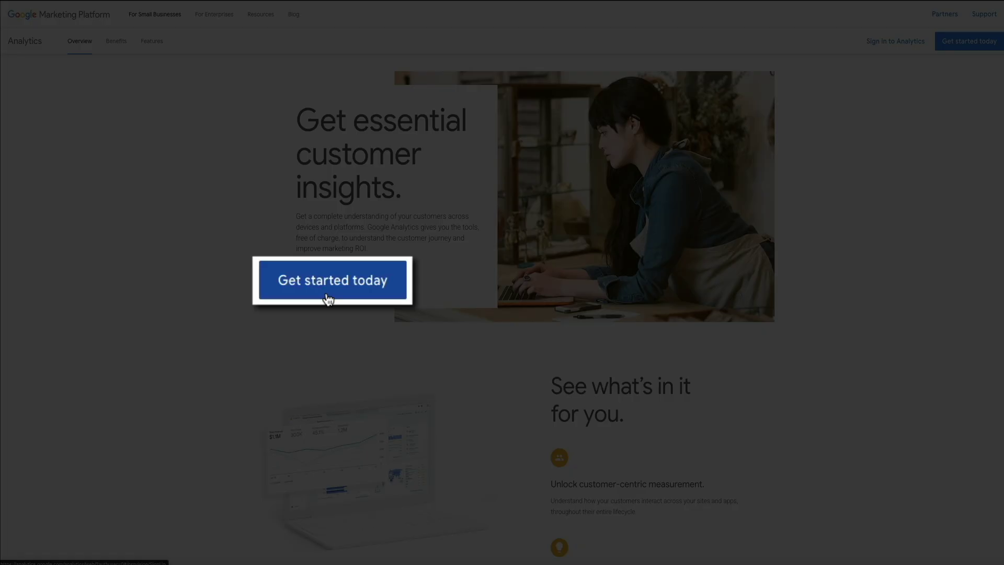
# - On the Google Analytics site, start the setup and name the new account "Blog Gen Demo", keeping the default data sharing settings
pyautogui.click(328, 297)
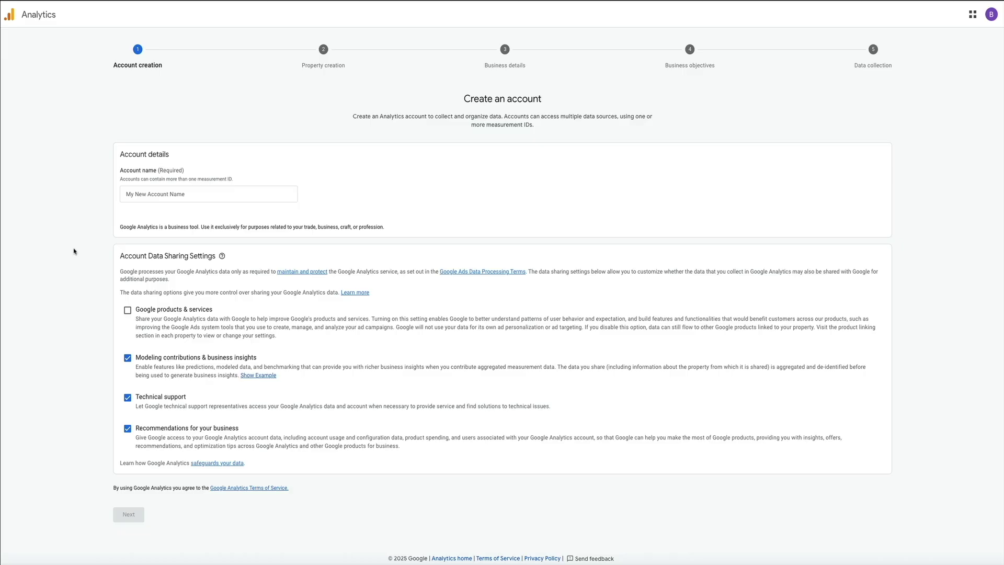
pyautogui.click(132, 201)
pyautogui.write('Blog Gen Demo')
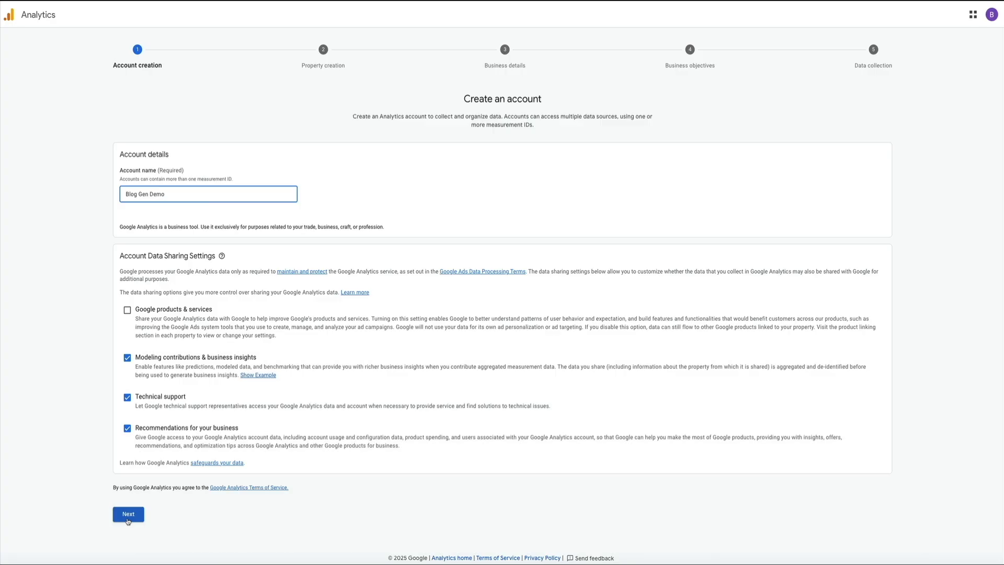
pyautogui.click(125, 516)
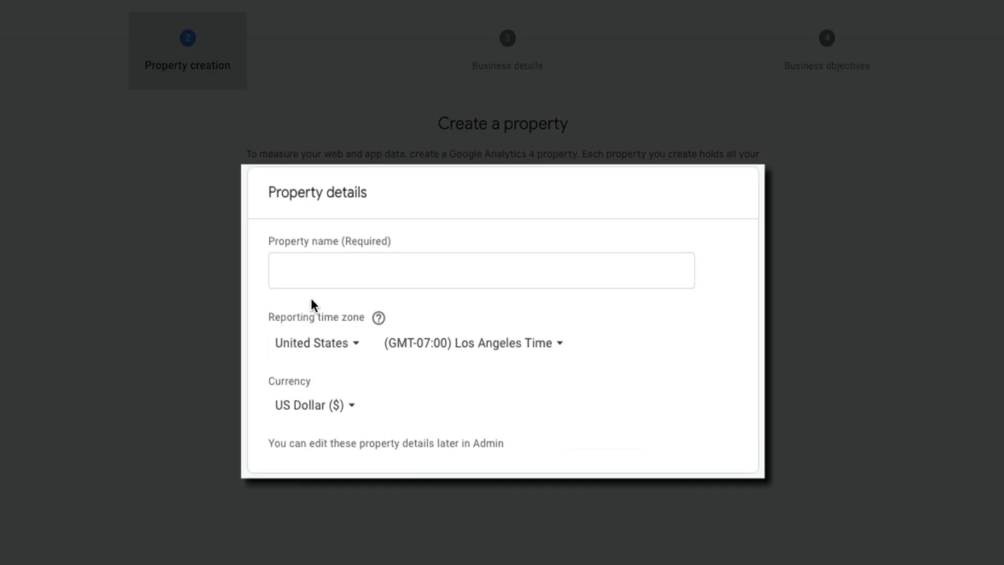
# - Name the Analytics property "Blog Gen Demo" and keep the default time zone and currency
pyautogui.click(309, 278)
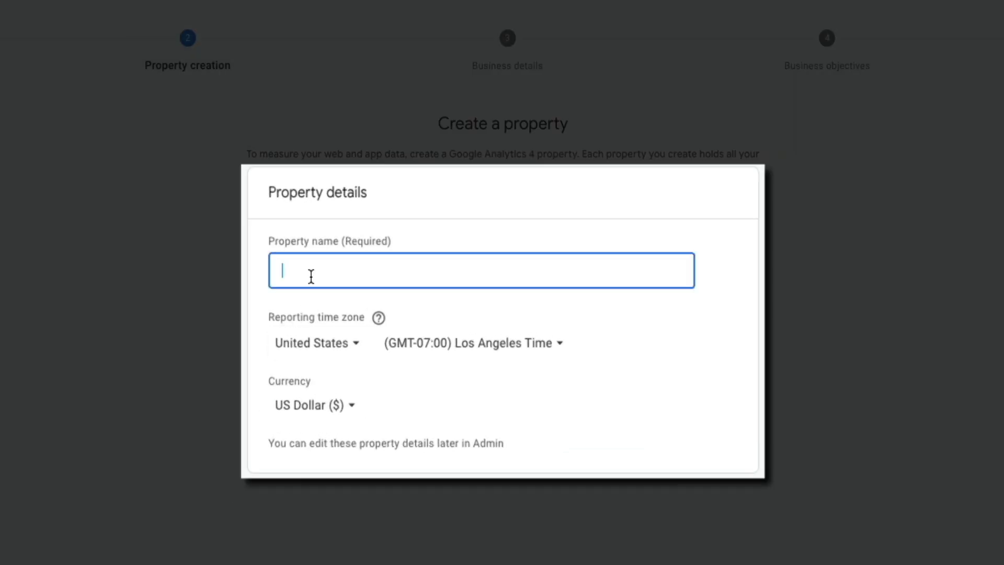
pyautogui.write('Blog Gen Demo')
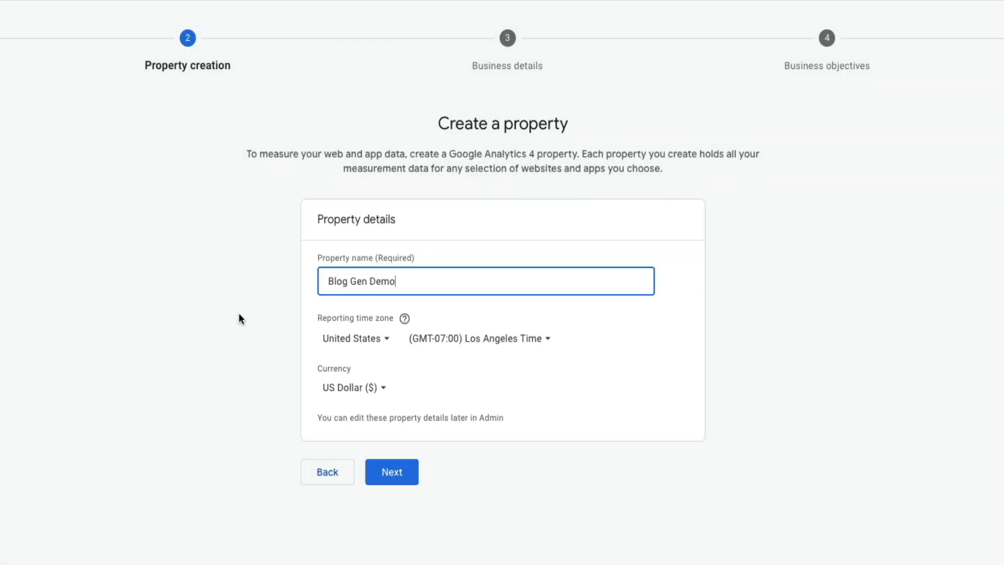
pyautogui.click(397, 481)
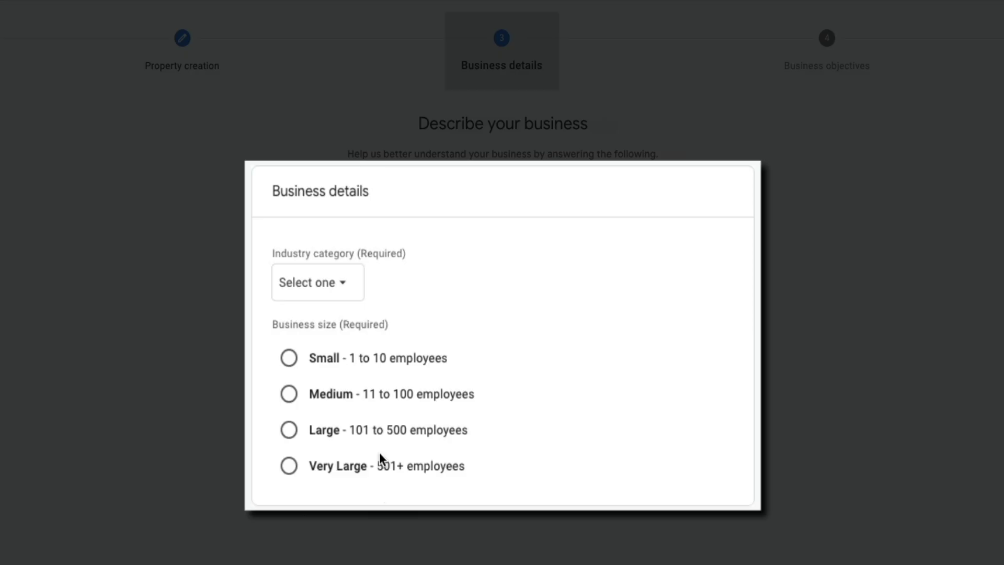
# - Describe the business as Computers & Electronics with a Small size of 1 to 10 employees
pyautogui.click(348, 275)
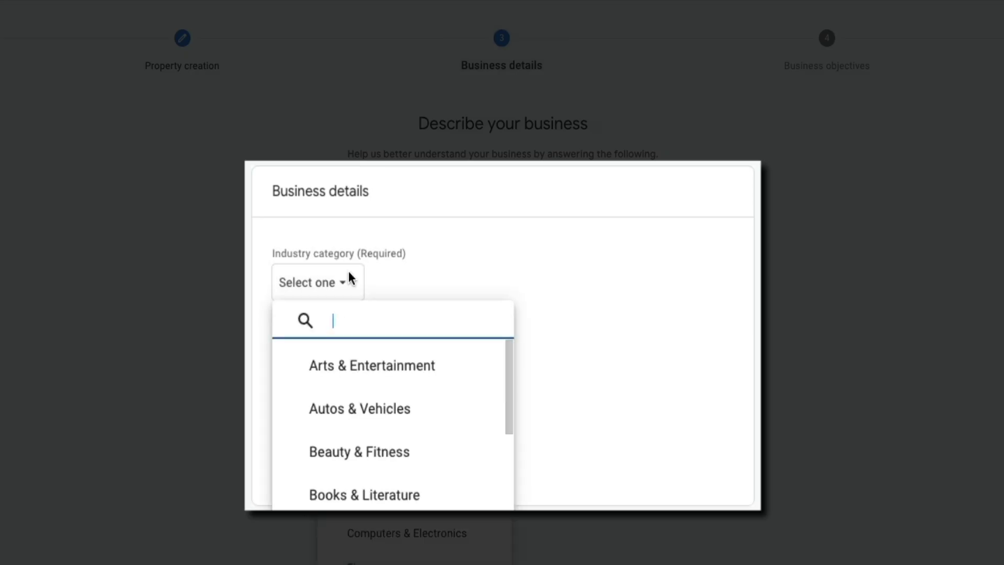
pyautogui.click(404, 533)
pyautogui.click(288, 357)
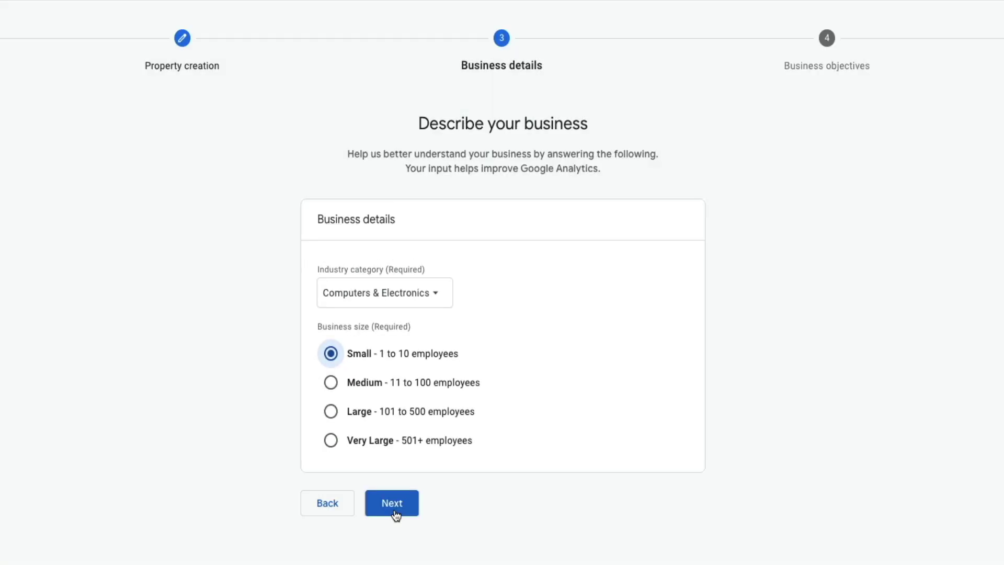
pyautogui.click(394, 512)
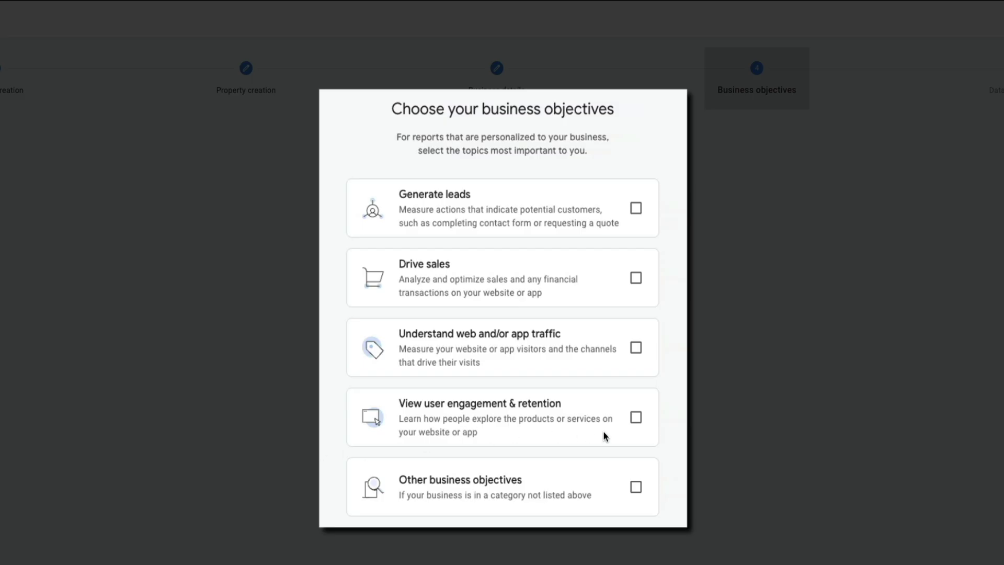
# - Create the account with the View user engagement & retention objective and accept the Terms of Service and Data Processing Terms
pyautogui.click(636, 417)
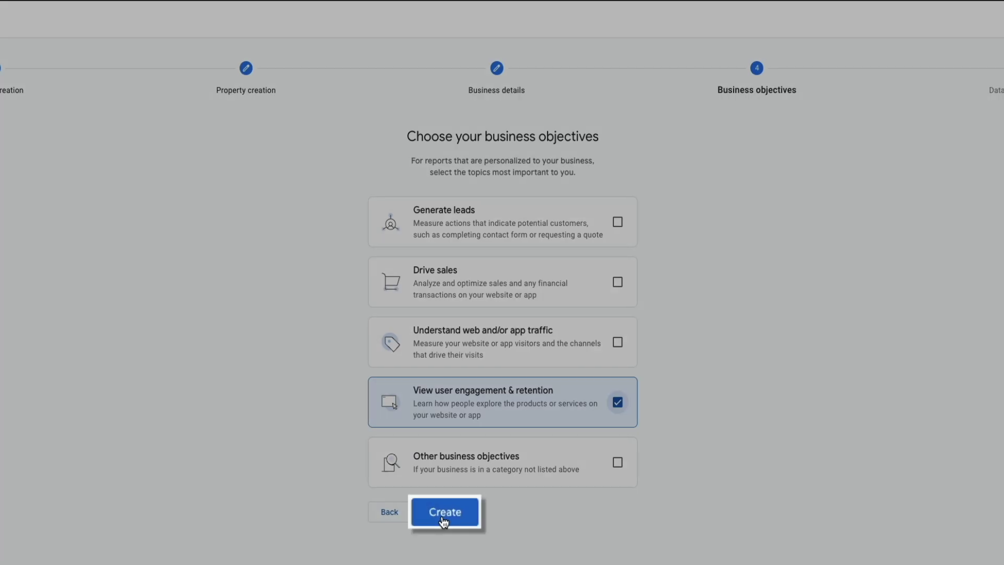
pyautogui.click(442, 513)
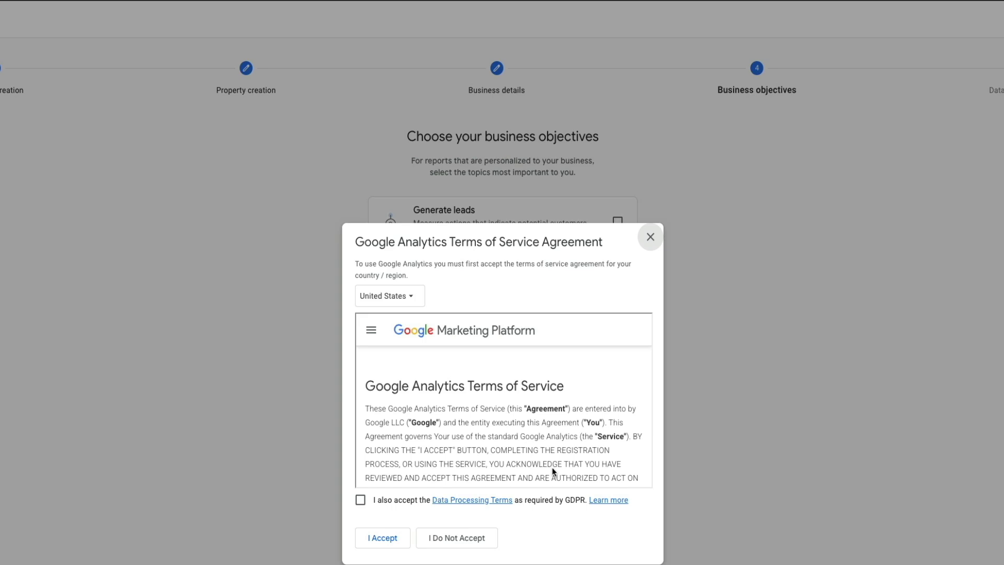
pyautogui.scroll(-20, 553, 470)
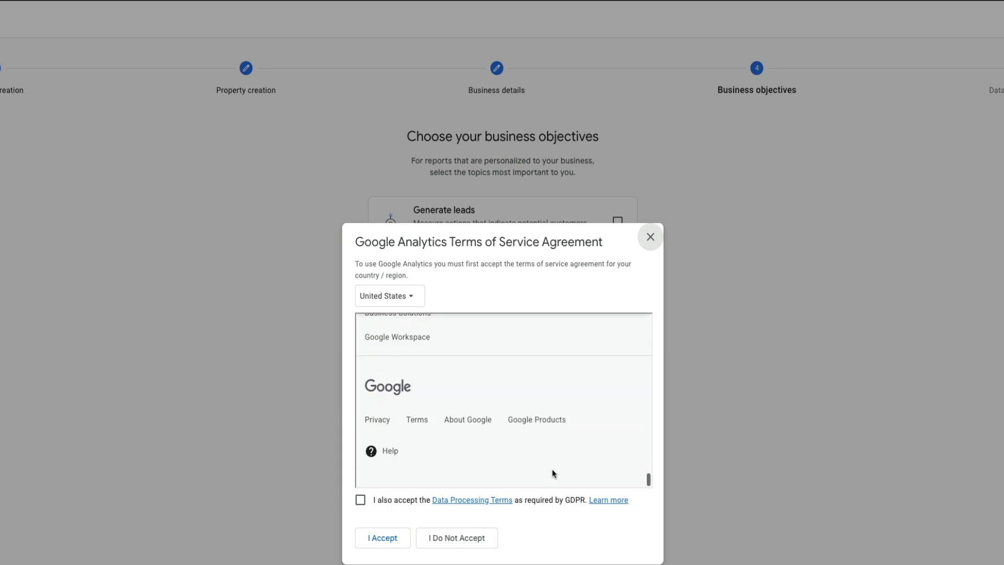
pyautogui.click(361, 500)
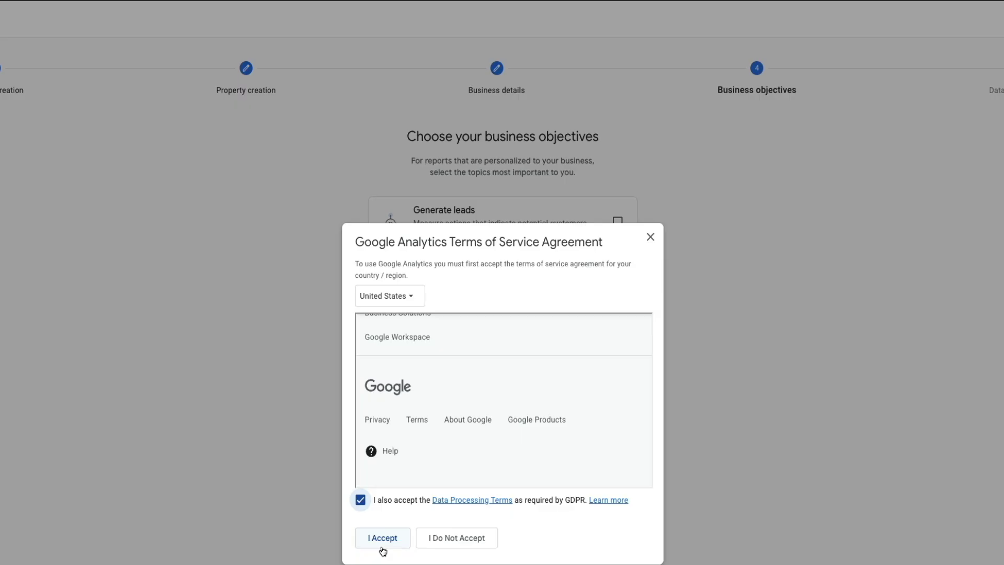
pyautogui.click(382, 538)
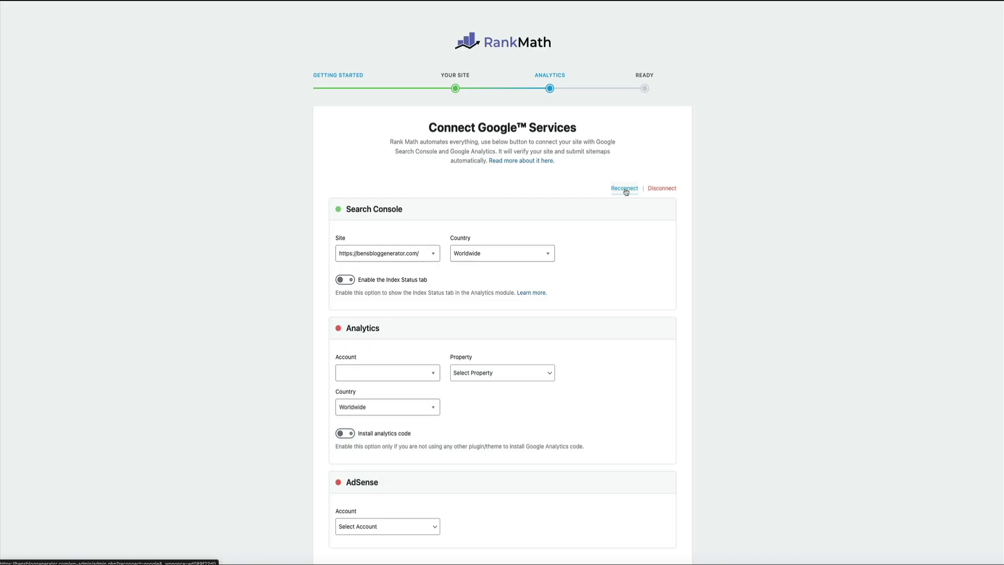
# - Back in the Rank Math setup wizard, reconnect Google services with the same Google account and approve the access
pyautogui.click(625, 189)
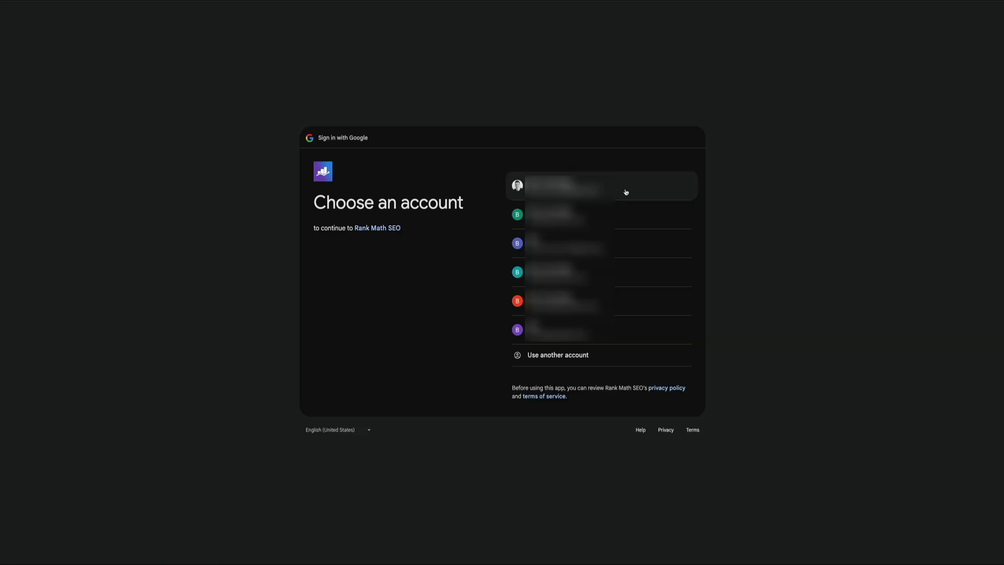
pyautogui.click(604, 325)
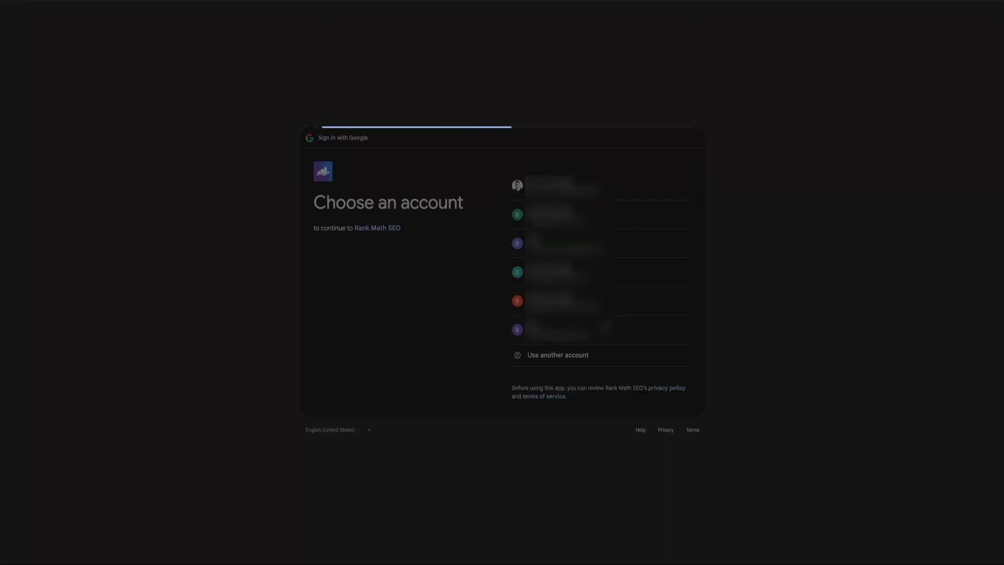
pyautogui.click(653, 343)
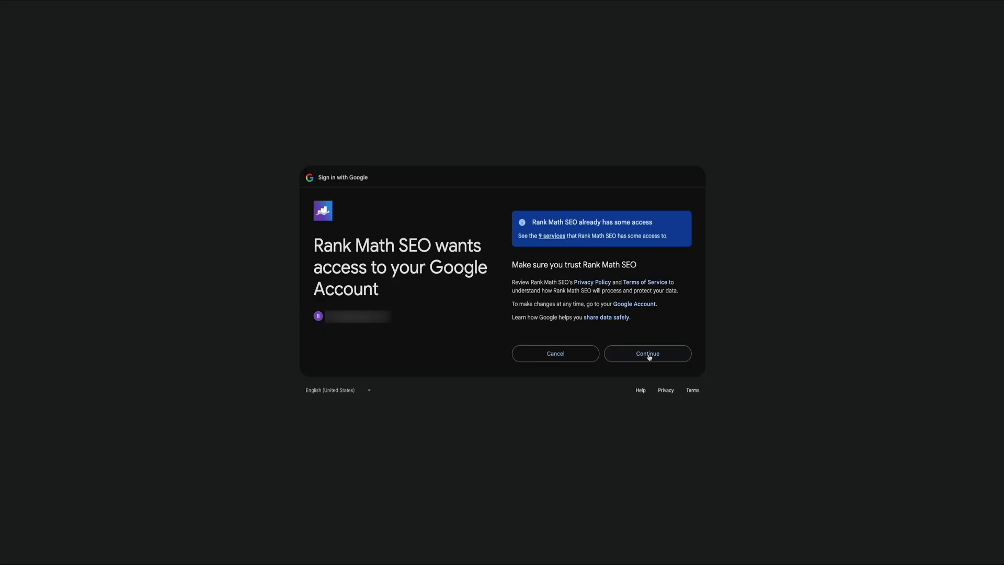
pyautogui.click(649, 354)
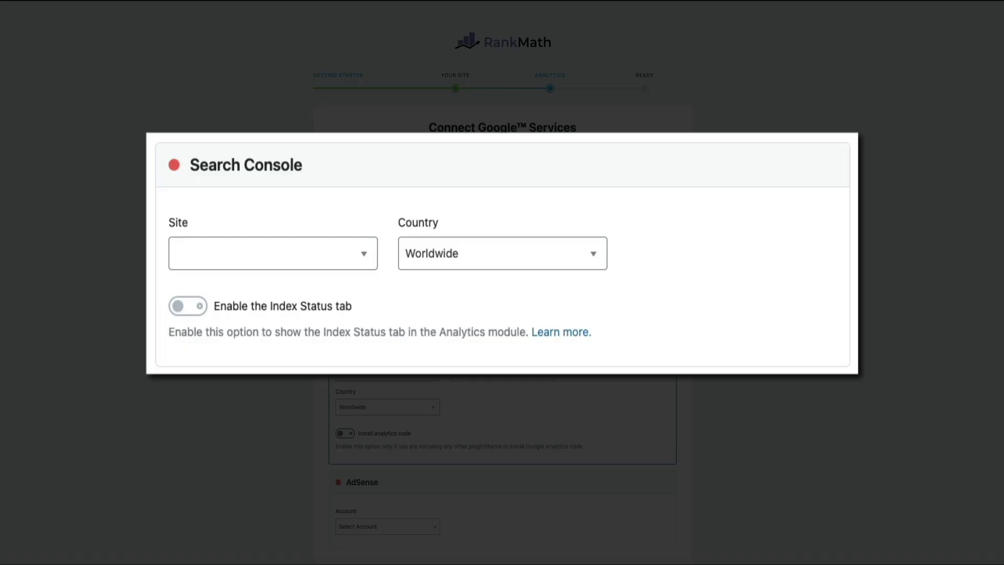
pyautogui.click(367, 262)
pyautogui.click(322, 316)
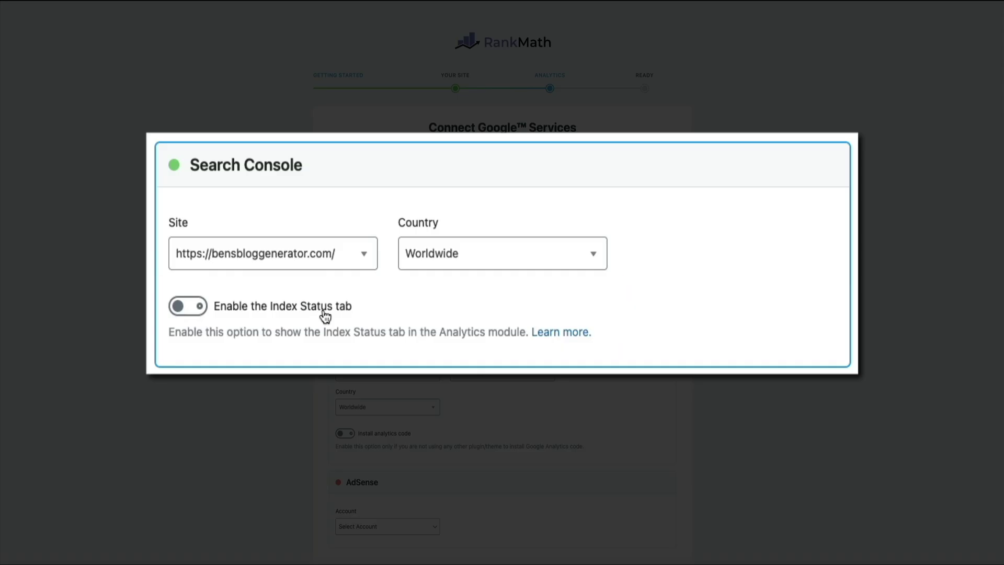
pyautogui.click(433, 374)
pyautogui.click(401, 374)
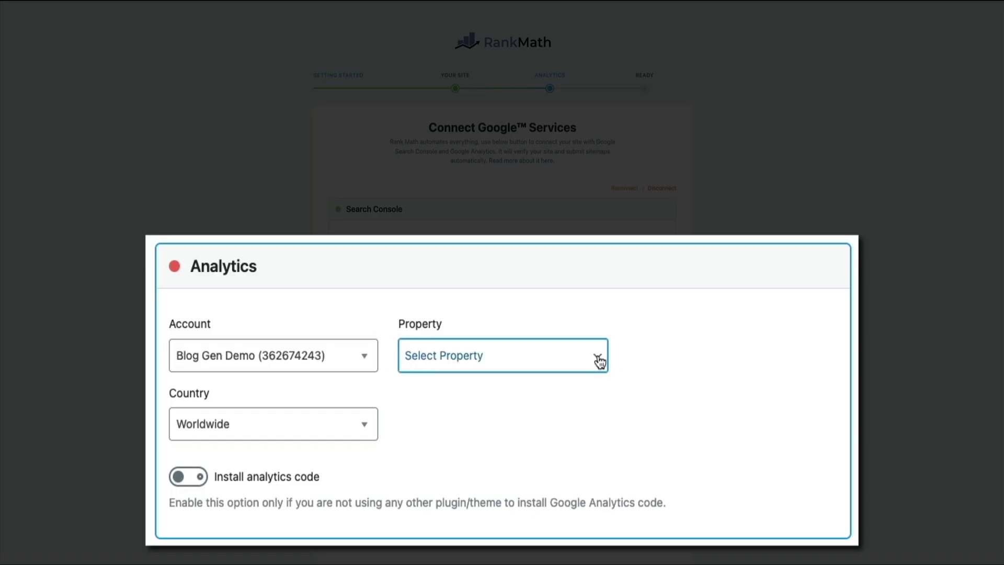
pyautogui.click(598, 360)
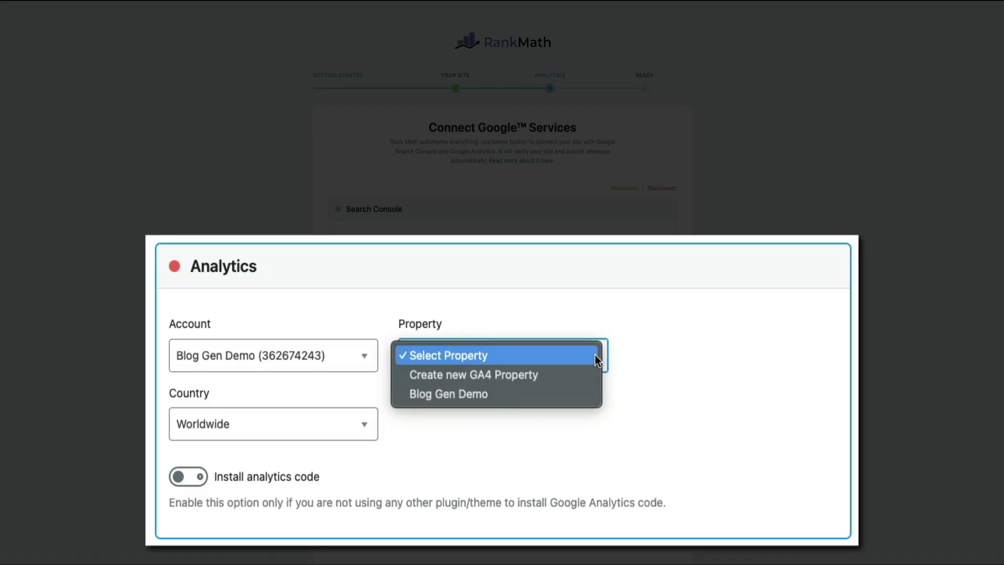
pyautogui.click(551, 399)
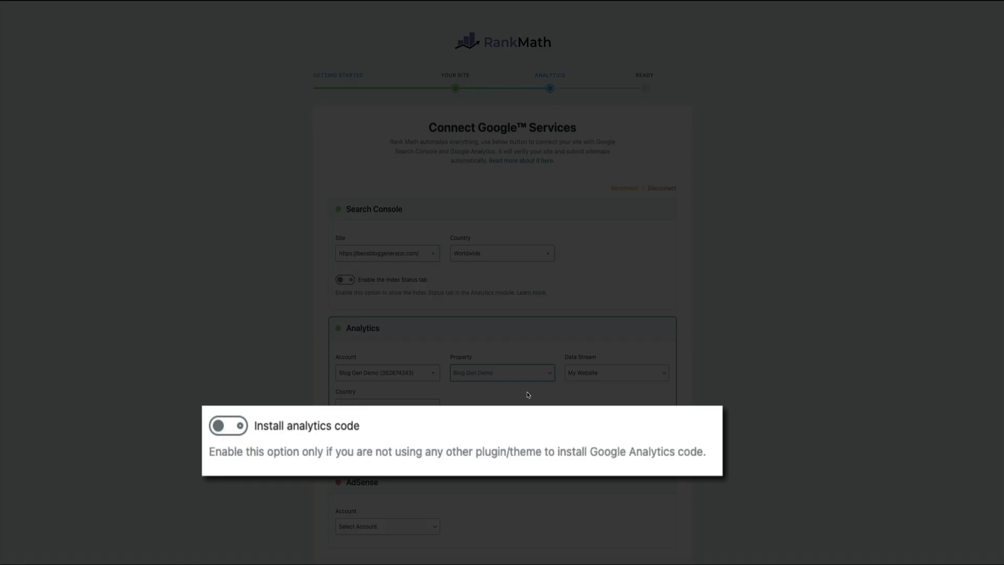
# - Turn on Install analytics code, Anonymize IP addresses, Self-Hosted Analytics JS File and Exclude Logged-in users for Analytics
pyautogui.click(238, 433)
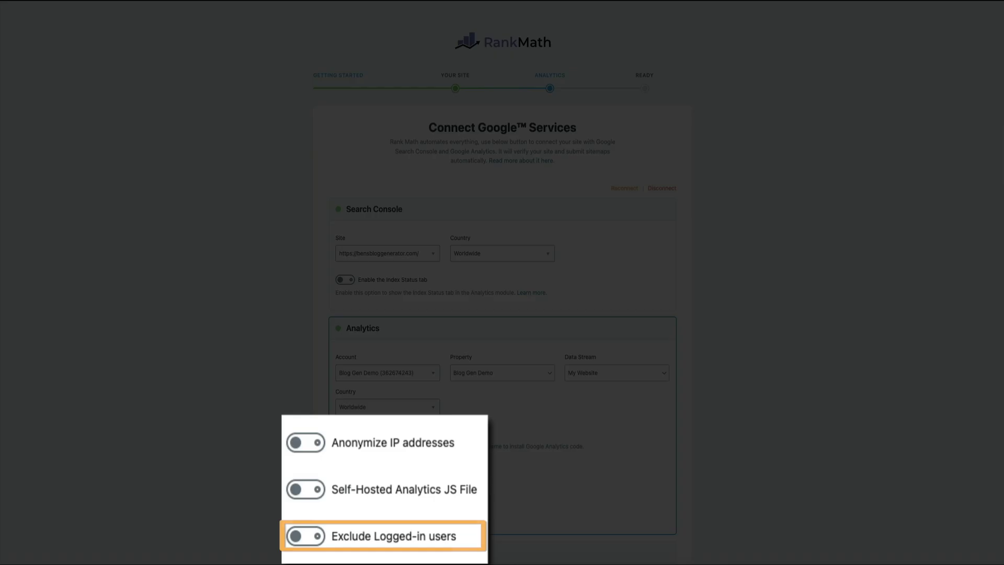
pyautogui.click(303, 449)
pyautogui.click(304, 489)
pyautogui.click(305, 537)
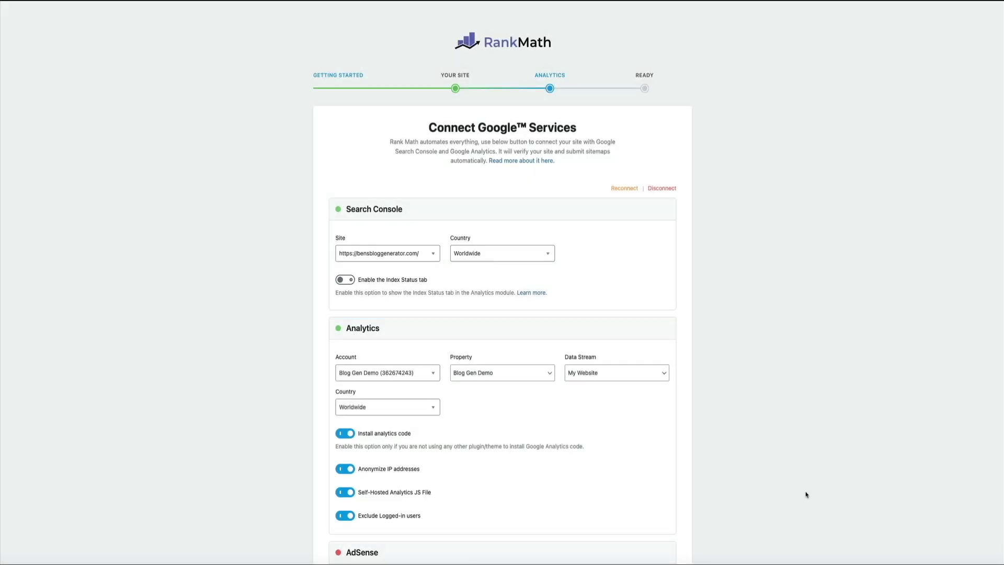
pyautogui.scroll(-5, 806, 493)
pyautogui.scroll(-2, 807, 495)
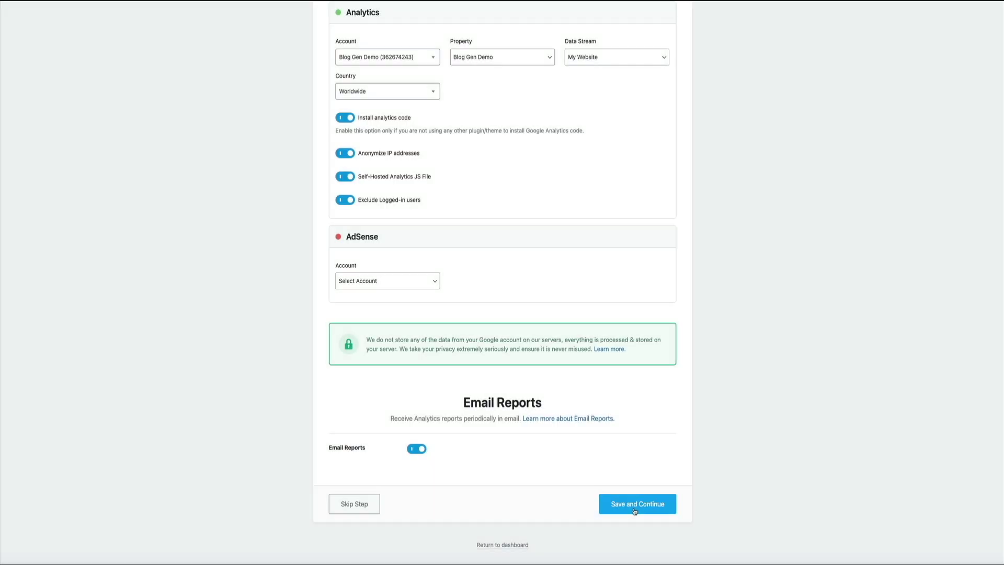
# - Save the Analytics step and, once the wizard reaches its Ready stage, continue to the advanced setup options
pyautogui.click(633, 508)
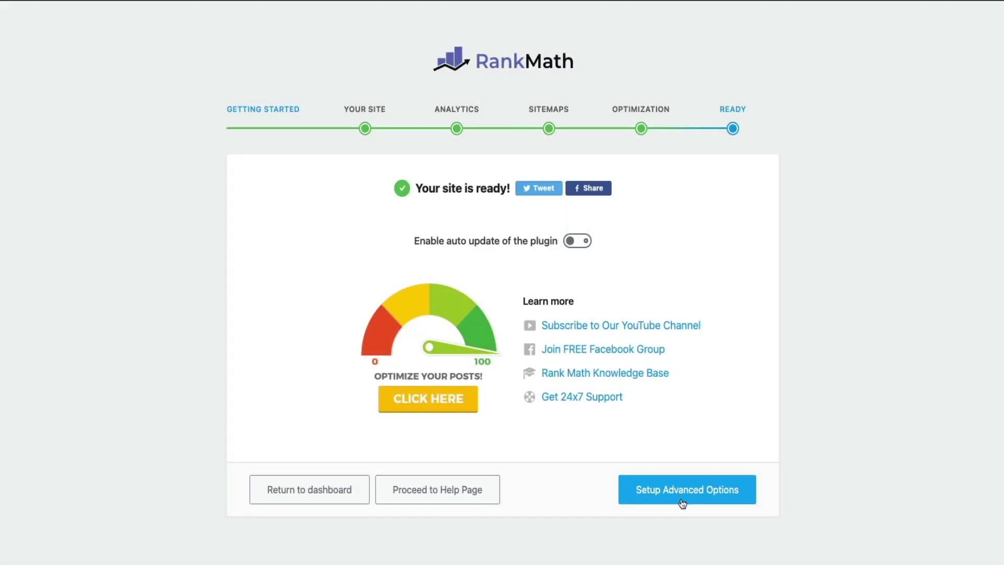
pyautogui.click(682, 499)
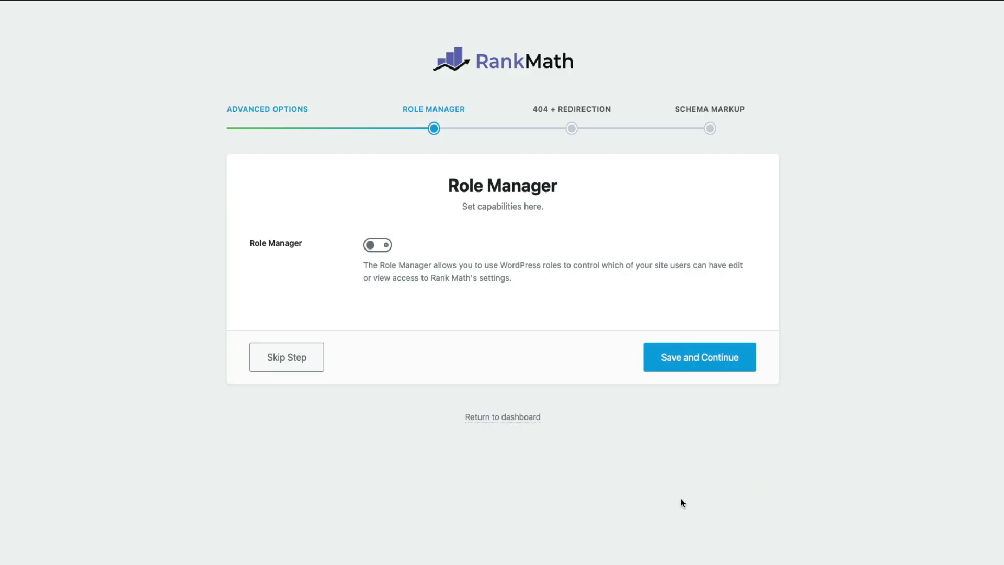
# - Skip the Role Manager and 404 + Redirection steps, leaving the wizard for the dashboard at Schema Markup
pyautogui.click(288, 369)
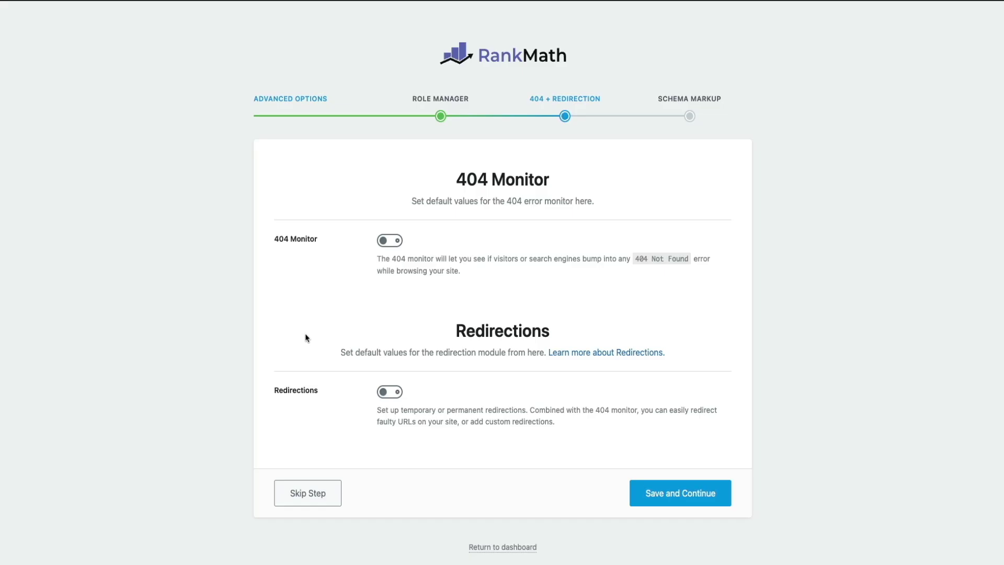
pyautogui.click(303, 502)
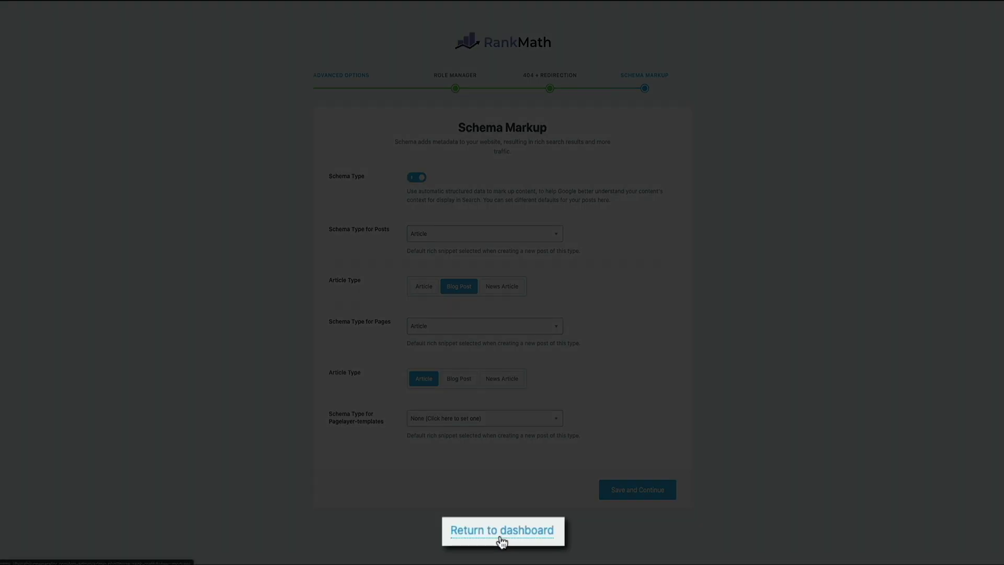
pyautogui.click(501, 538)
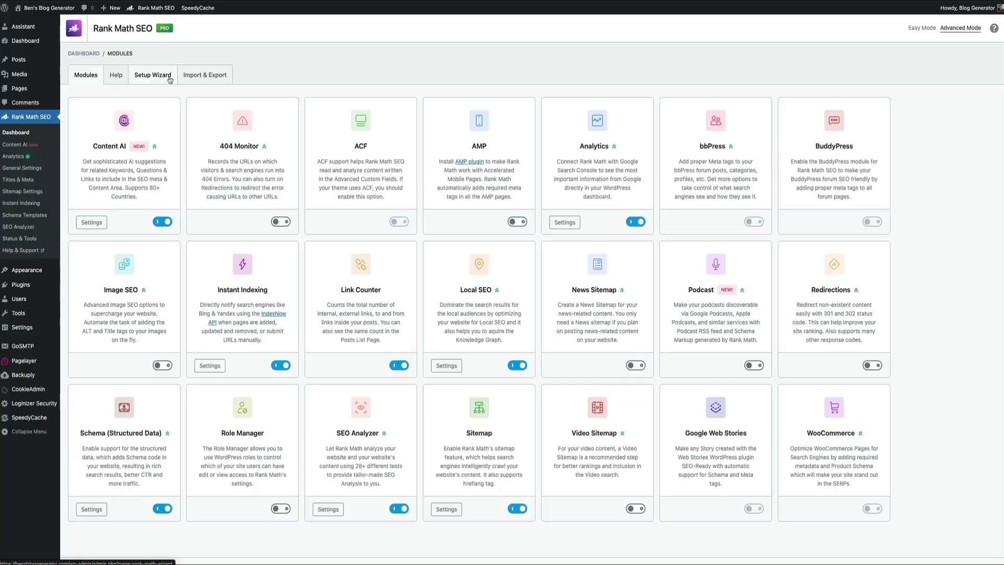
# - Revisit the Setup Wizard and open the Websites section of the Rank Math account
pyautogui.click(168, 79)
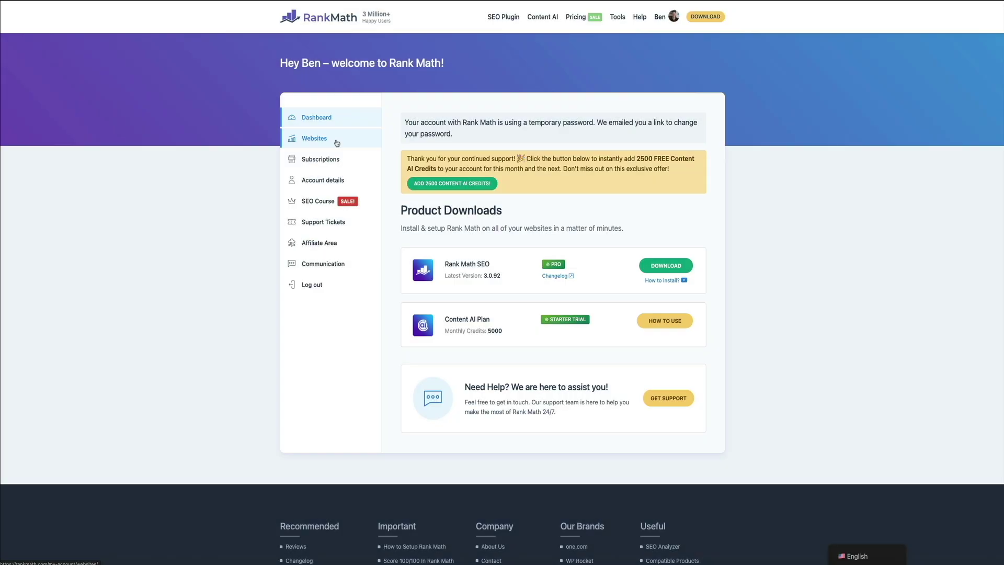
pyautogui.click(334, 139)
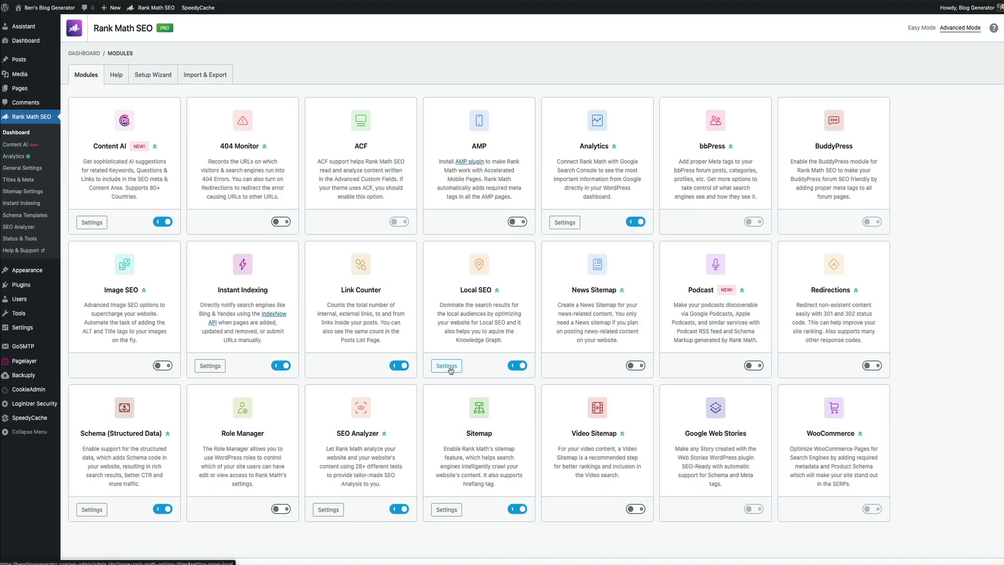
# - Examine the Local SEO module's settings, from organization details and address to opening hours, phone number and contact page
pyautogui.click(447, 366)
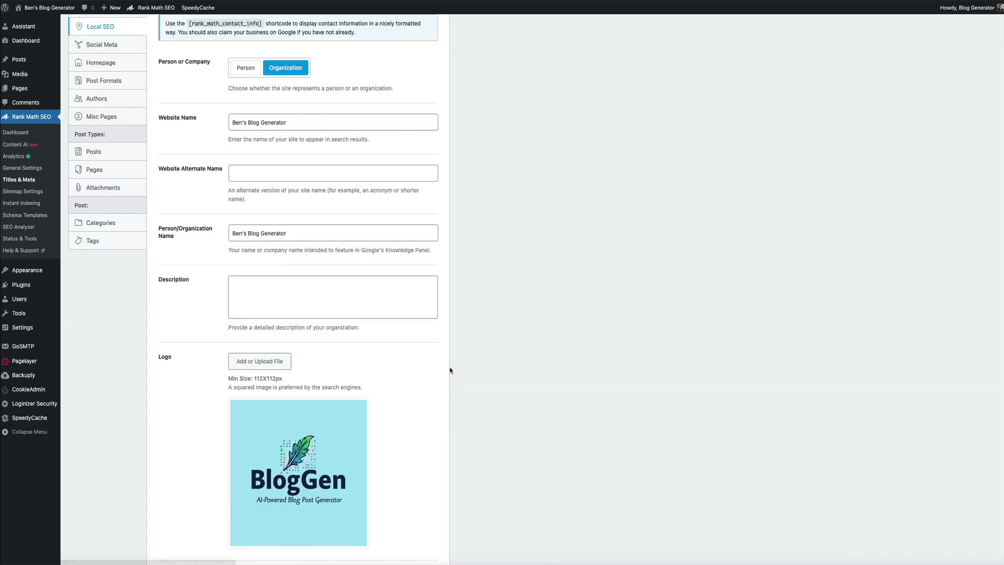
pyautogui.scroll(-7, 554, 379)
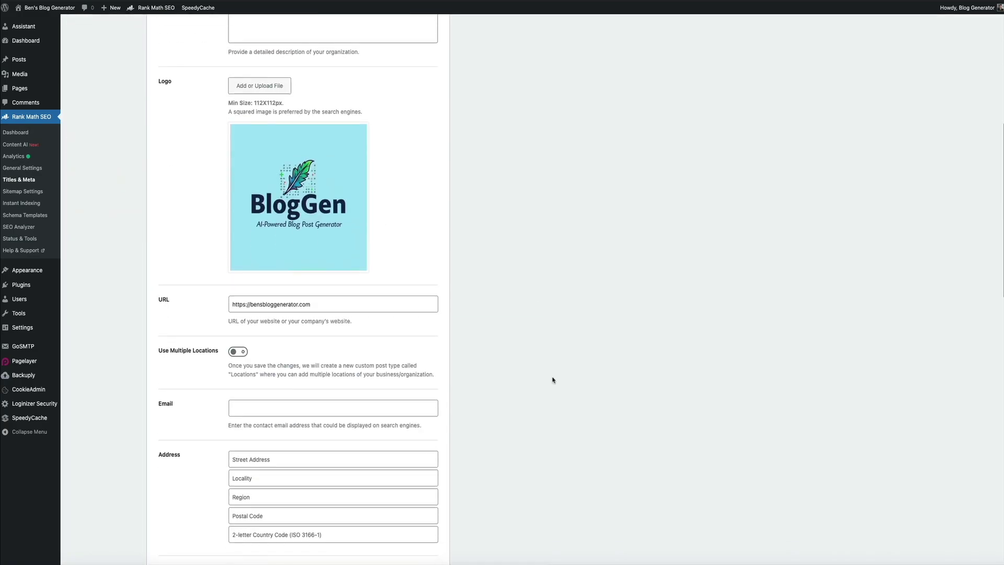
pyautogui.scroll(-3, 553, 380)
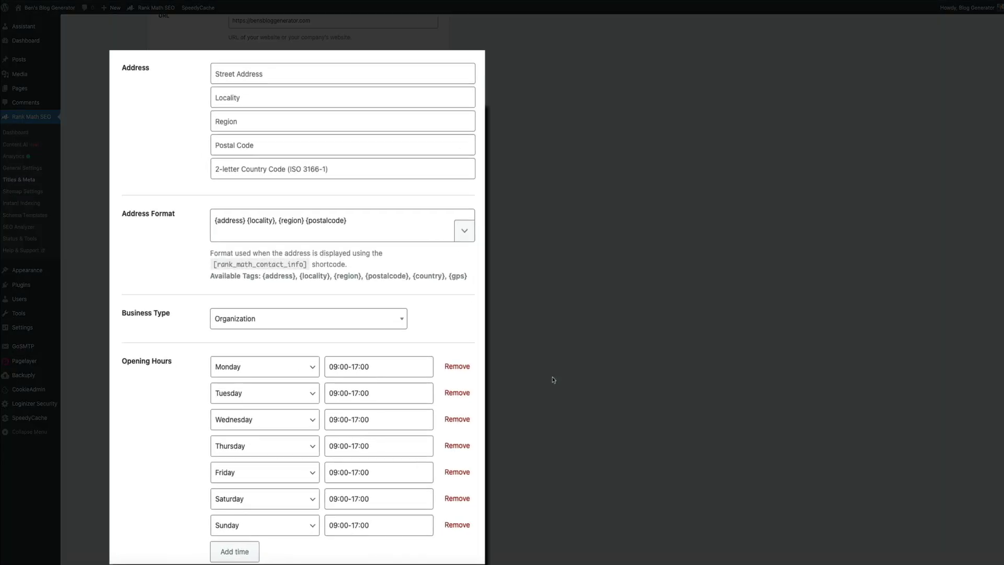
pyautogui.scroll(-6, 553, 379)
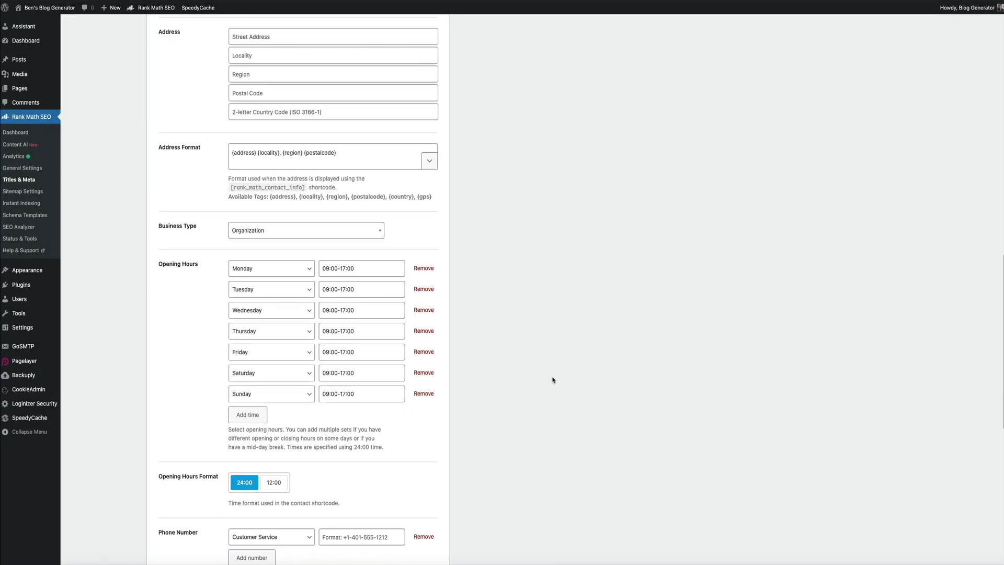
pyautogui.scroll(-6, 552, 380)
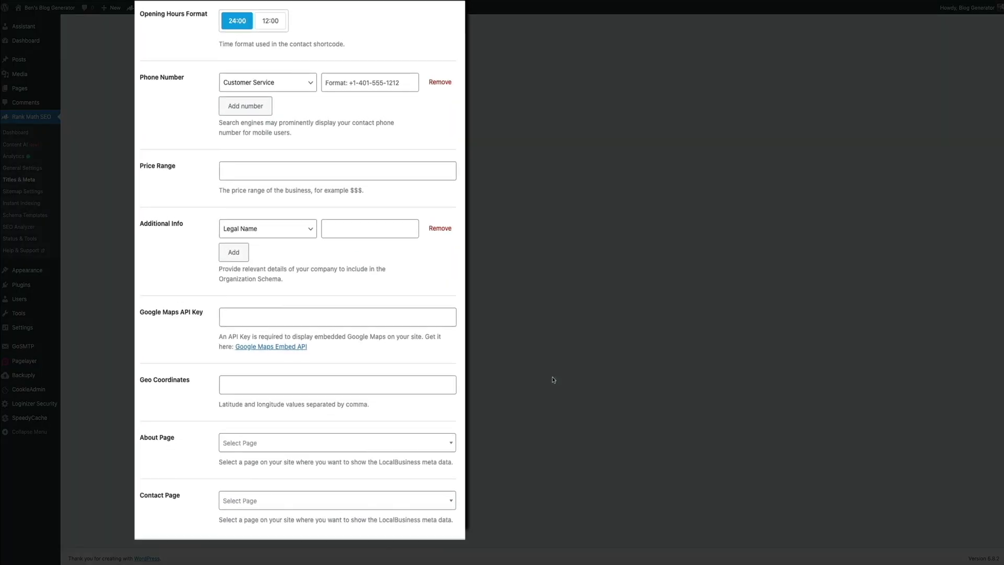
pyautogui.scroll(6, 553, 336)
pyautogui.scroll(12, 553, 336)
pyautogui.scroll(6, 553, 337)
pyautogui.scroll(1, 553, 336)
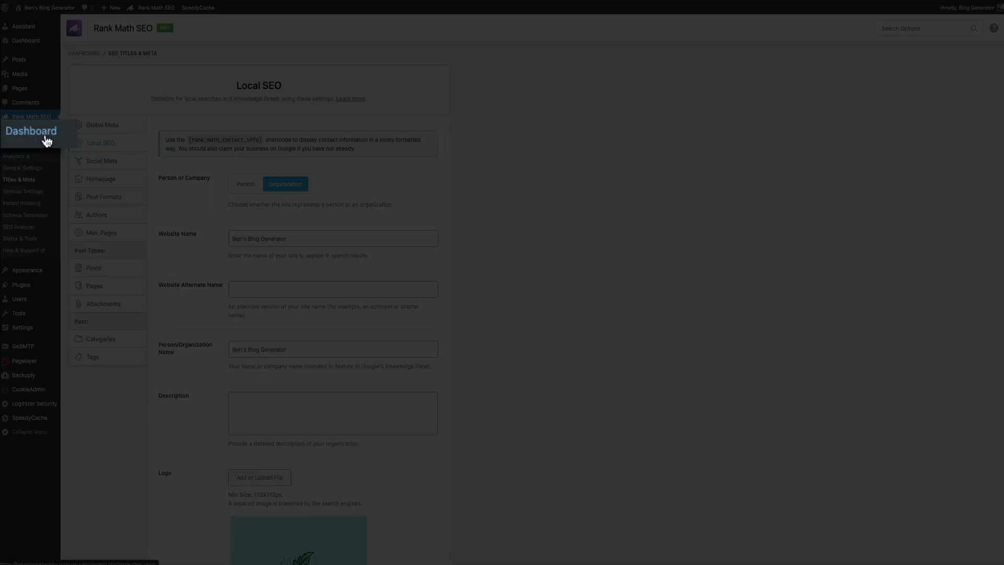
# - Return to the Rank Math modules overview and turn off the Local SEO module
pyautogui.click(15, 133)
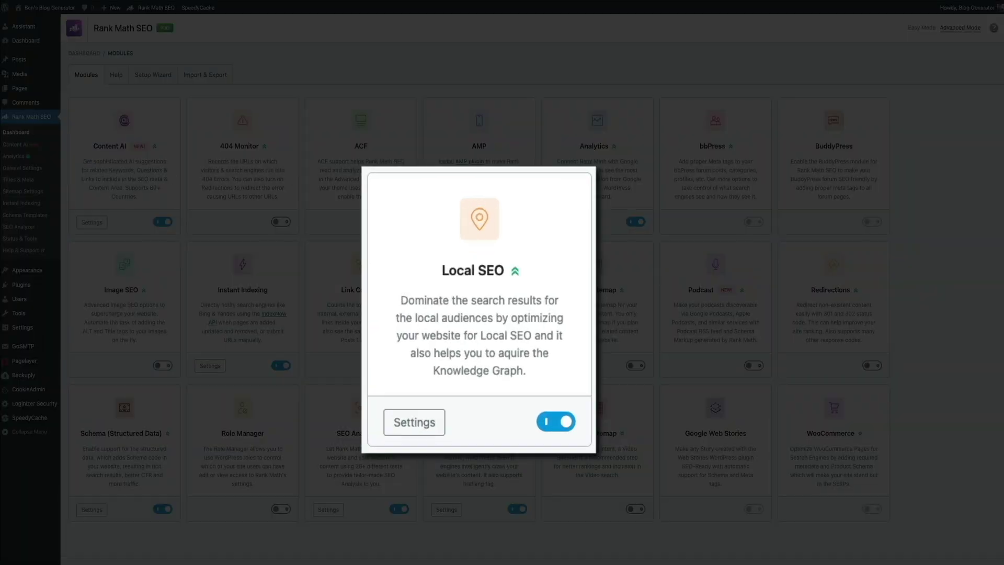
pyautogui.click(559, 429)
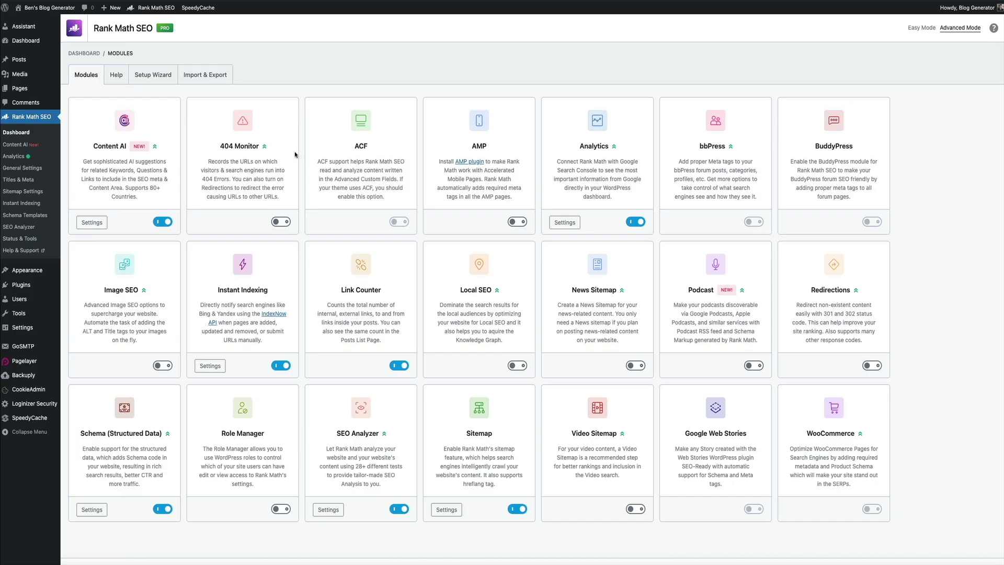
# - Open the draft post "The Rise of AI in Blogging: What You Need to Know" for editing and show its Rank Math settings
pyautogui.moveTo(47, 60)
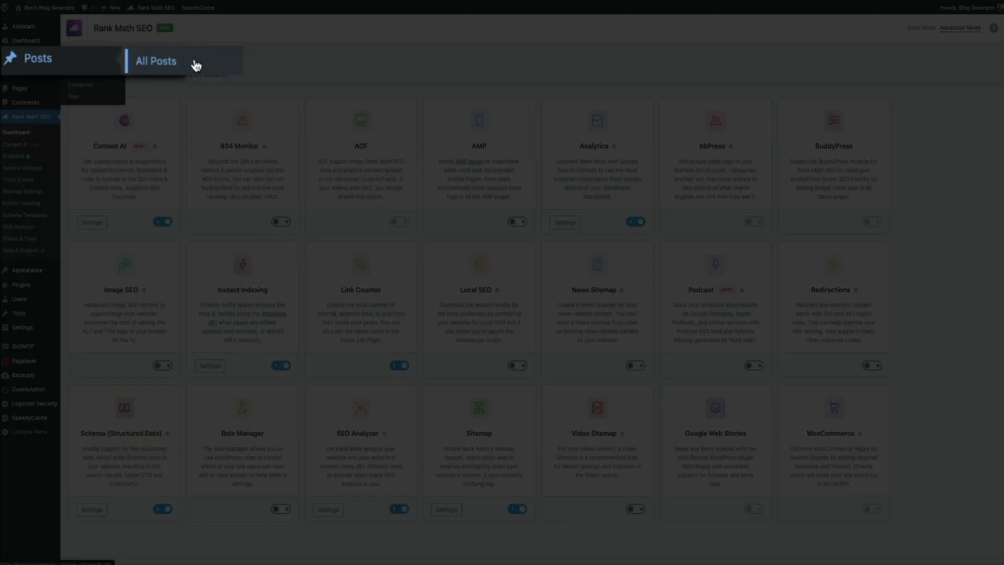
pyautogui.click(98, 61)
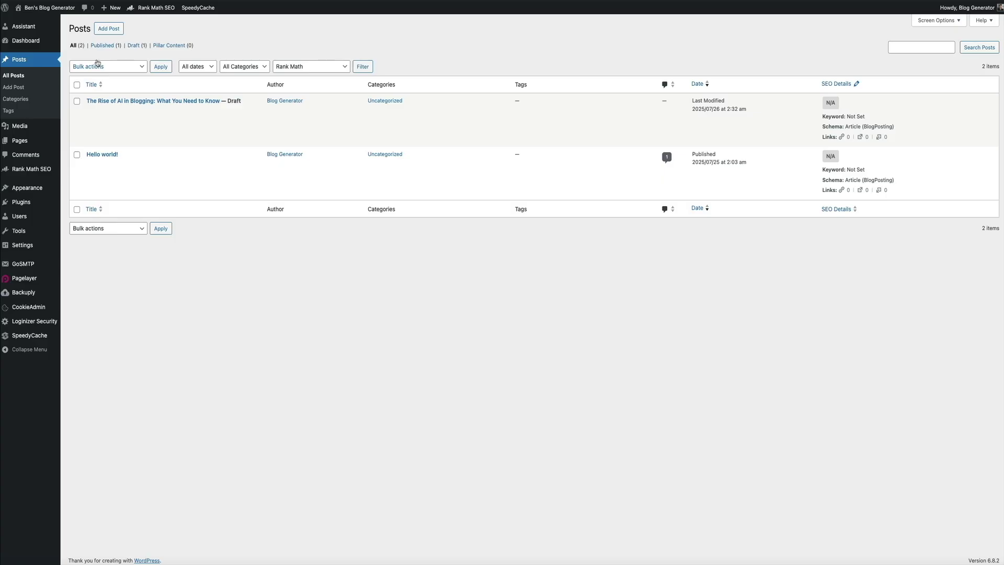
pyautogui.moveTo(96, 103)
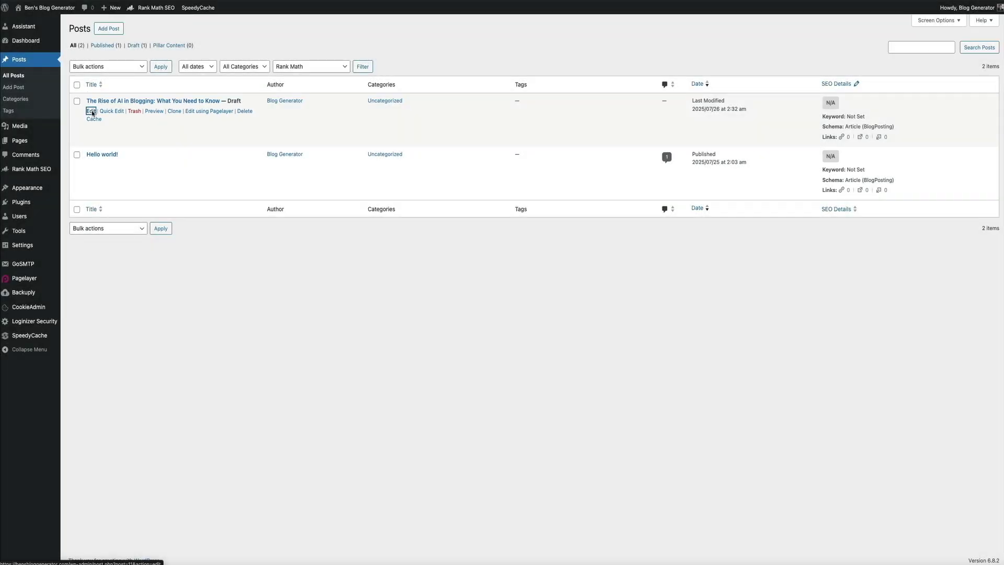
pyautogui.click(92, 113)
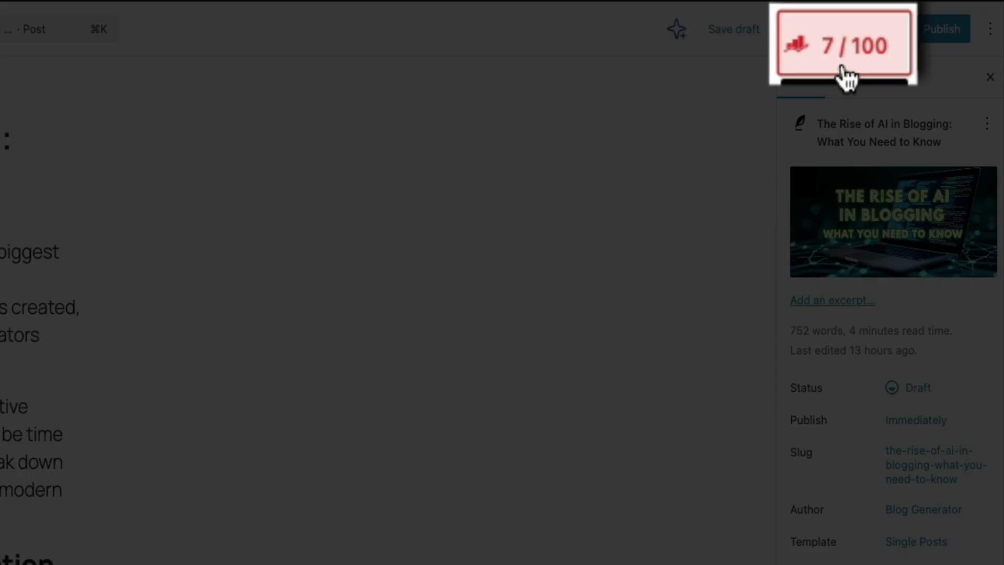
pyautogui.click(842, 68)
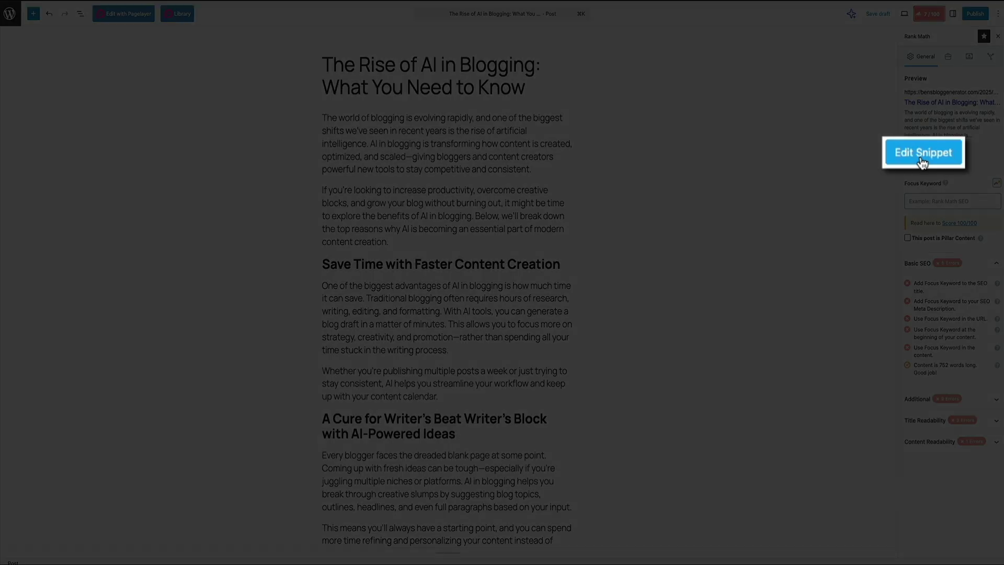
# - Examine the post's General and Social snippet previews and fields in the Preview Snippet Editor, and close it
pyautogui.click(921, 159)
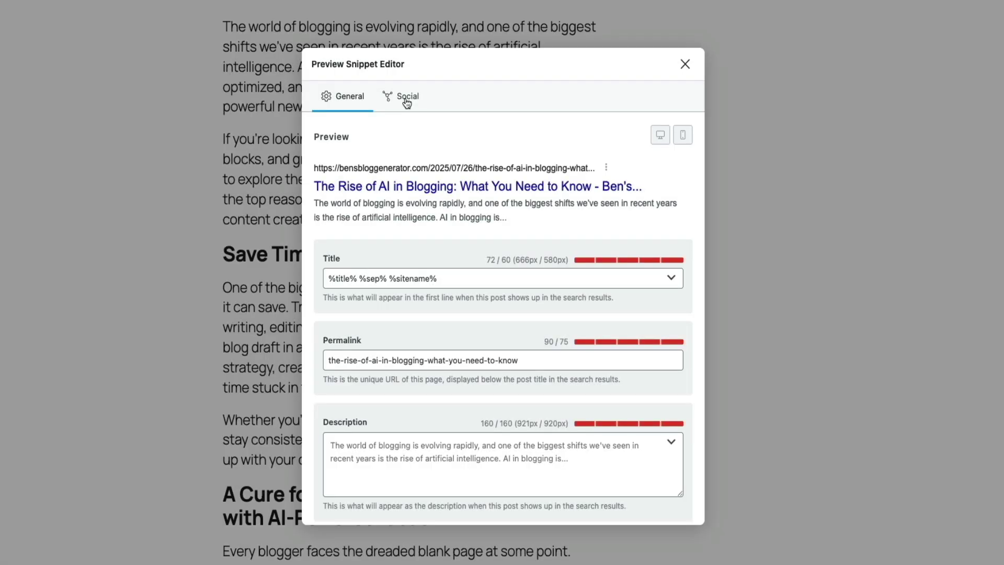
pyautogui.click(407, 102)
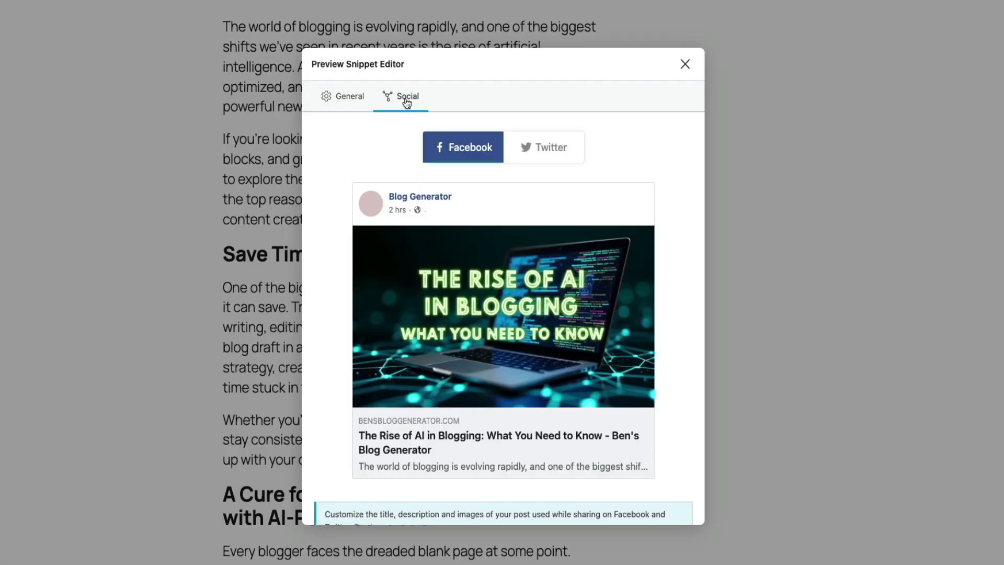
pyautogui.scroll(-5, 372, 137)
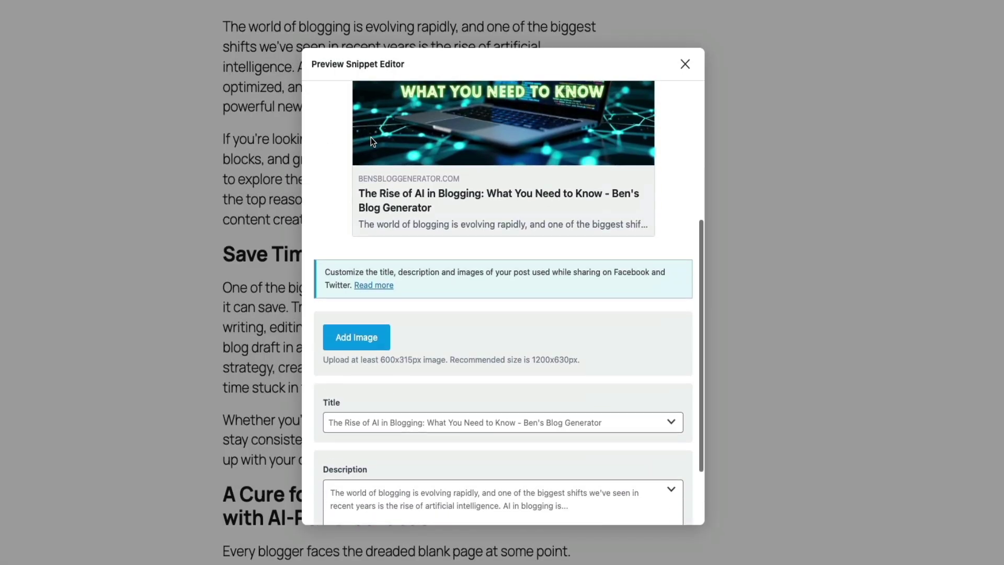
pyautogui.scroll(-2, 335, 160)
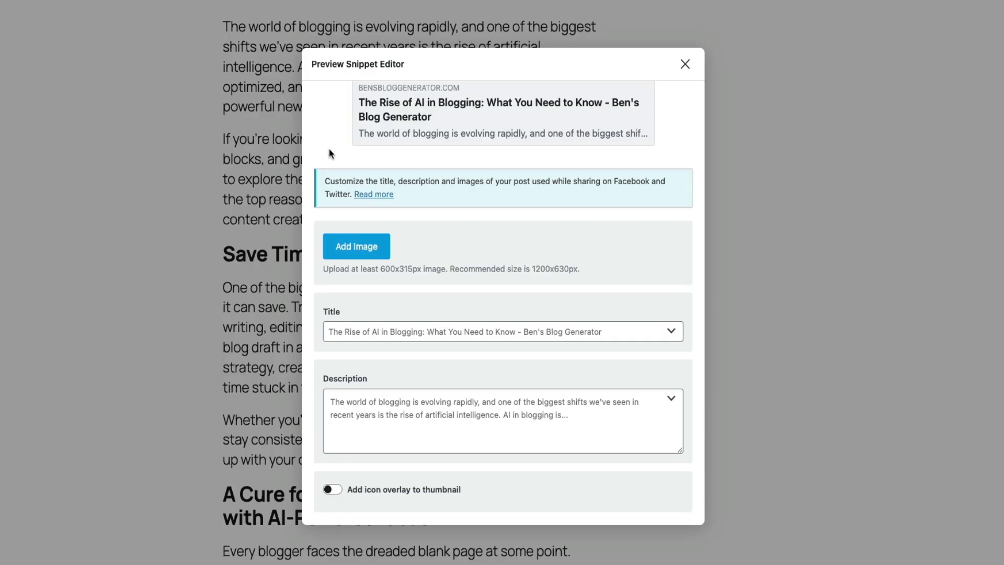
pyautogui.scroll(6, 330, 153)
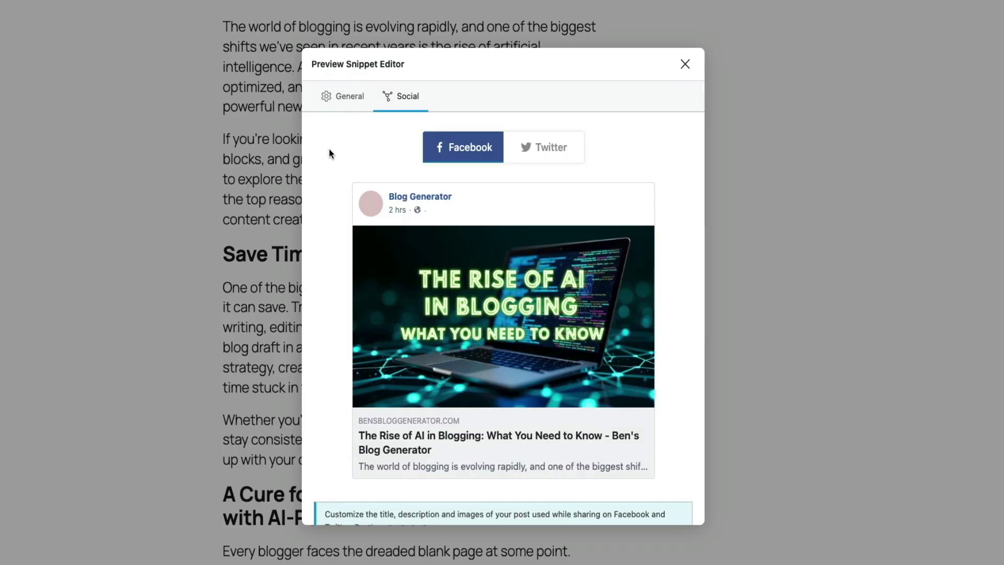
pyautogui.click(345, 102)
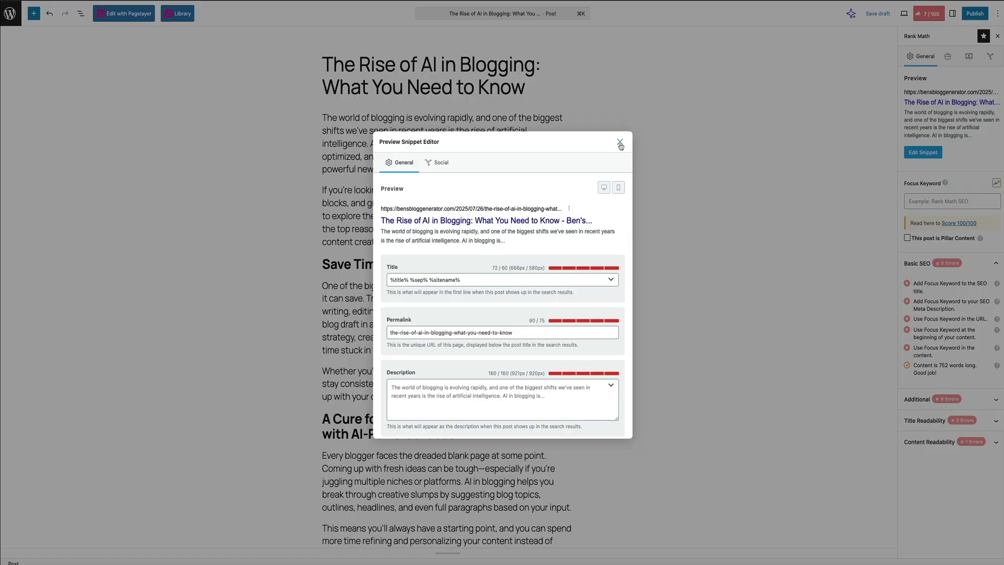
pyautogui.click(685, 65)
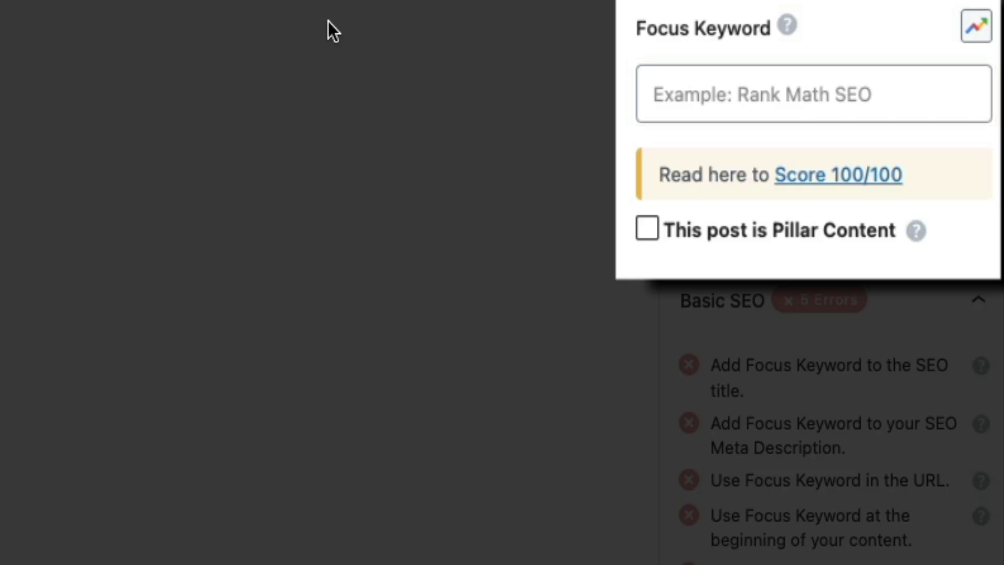
# - View the Google Trends keyword tool, close it, and set the post's focus keyword to "AI in blogging"
pyautogui.click(975, 27)
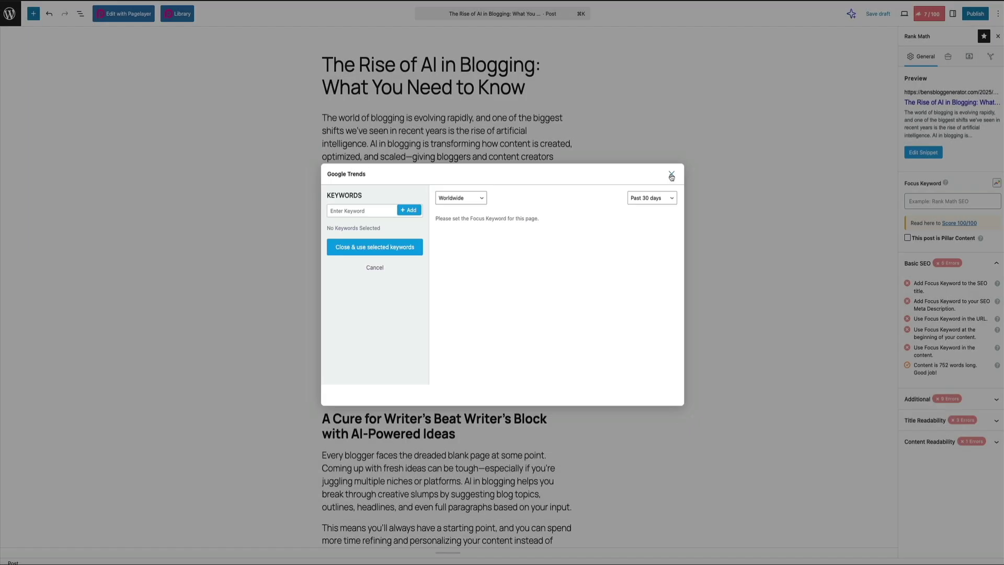
pyautogui.click(671, 175)
pyautogui.click(889, 167)
pyautogui.write('AI in')
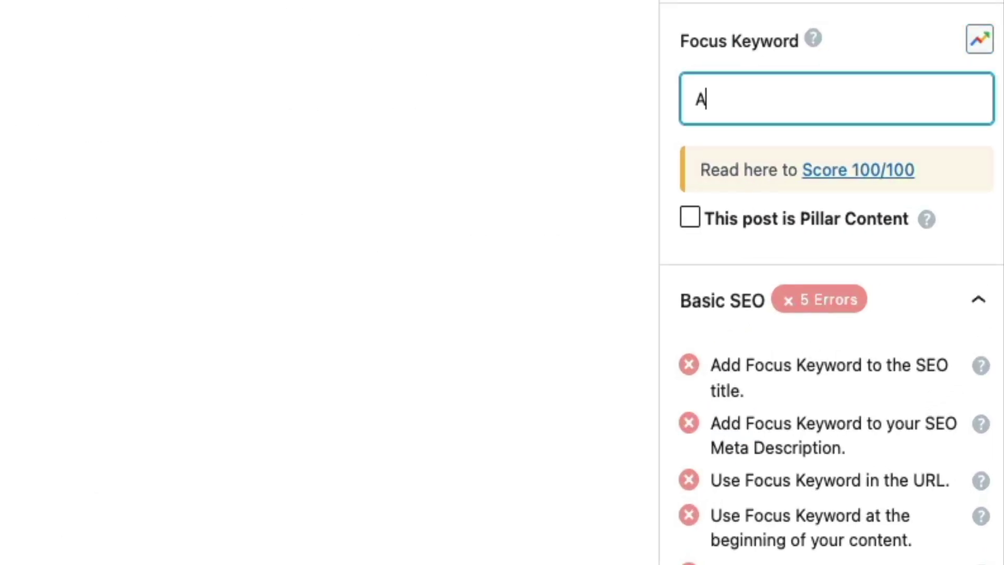
pyautogui.write(' blogging')
pyautogui.press('Return')
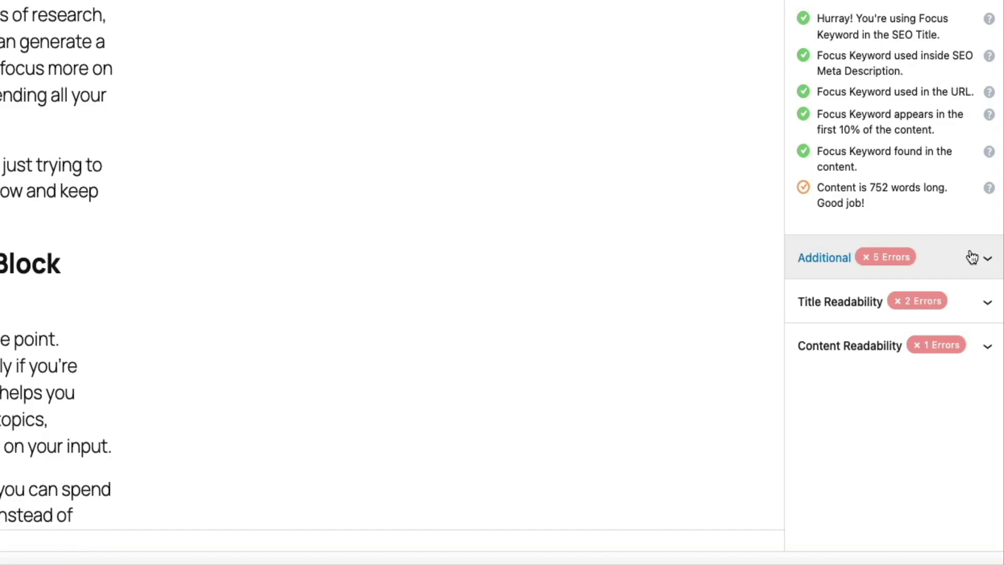
# - Review the post's Additional, Title Readability and Content Readability SEO checks one after another
pyautogui.click(971, 257)
pyautogui.scroll(-3, 968, 254)
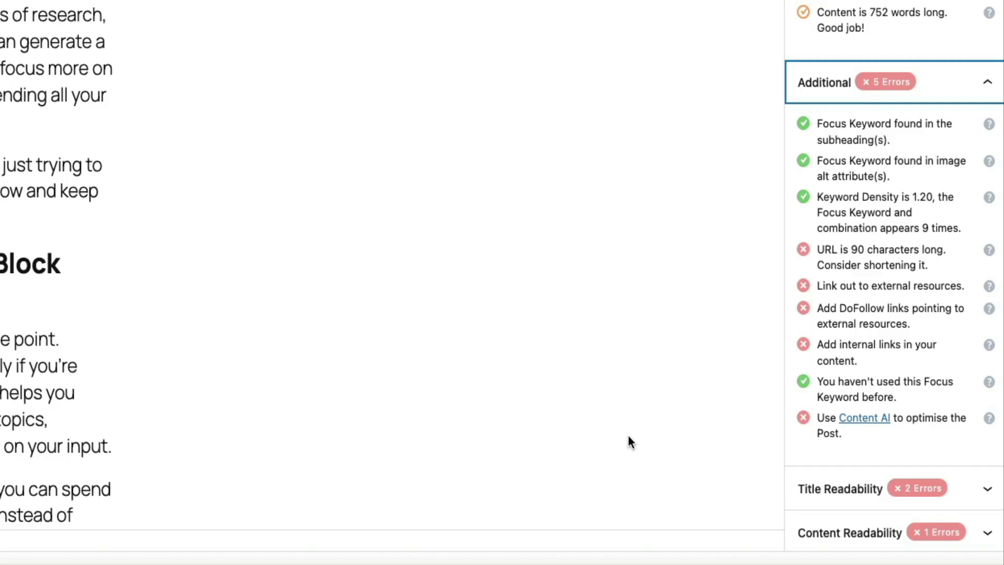
pyautogui.click(988, 84)
pyautogui.click(973, 310)
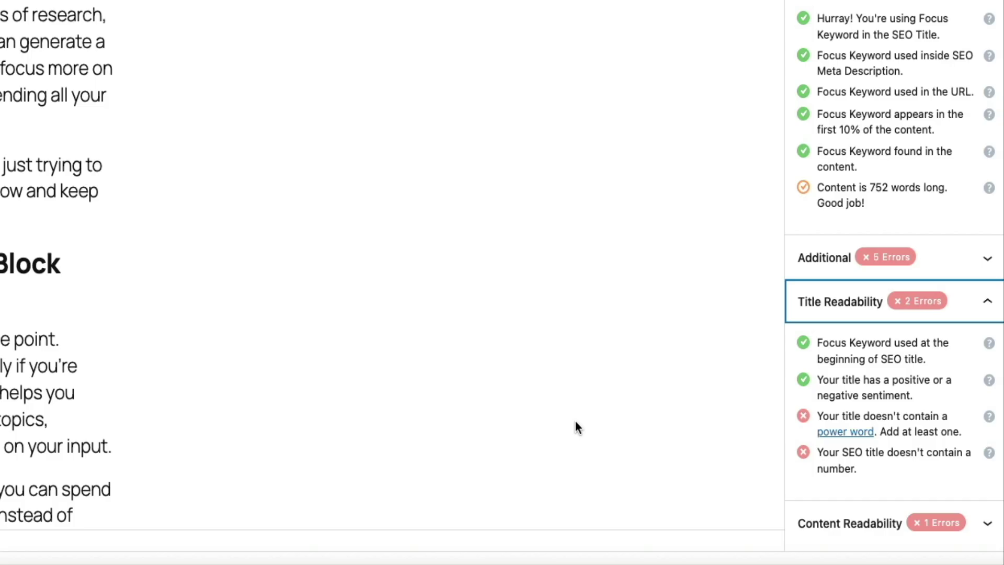
pyautogui.click(979, 301)
pyautogui.click(975, 346)
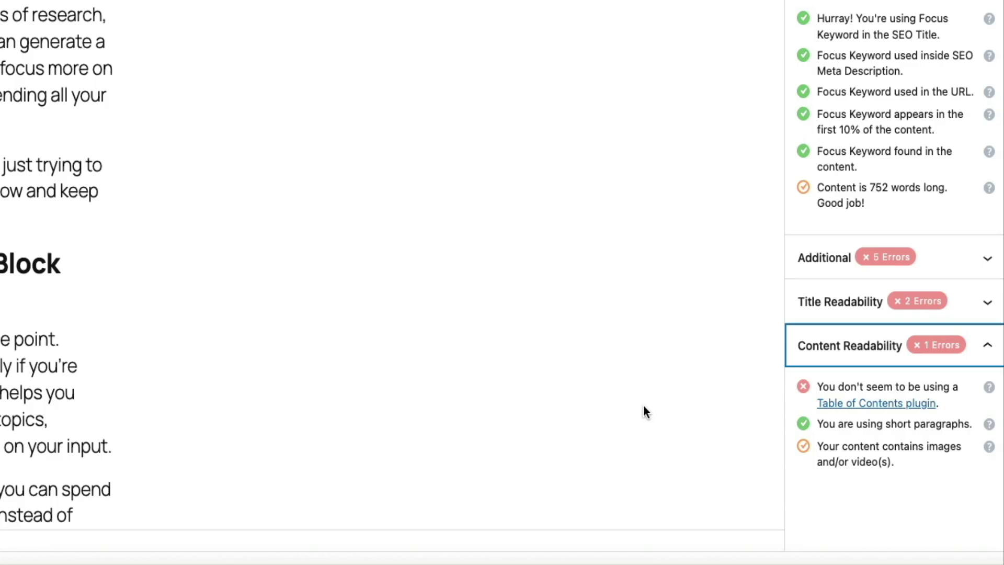
pyautogui.click(967, 342)
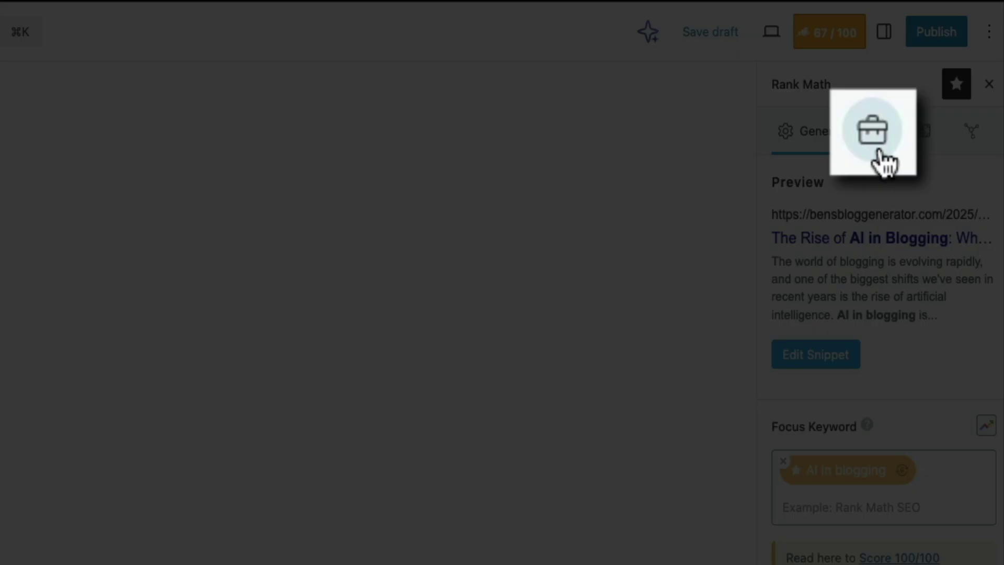
# - Review the post's Advanced robots settings and Schema settings, view the available types in the Schema Generator, and close it
pyautogui.click(874, 147)
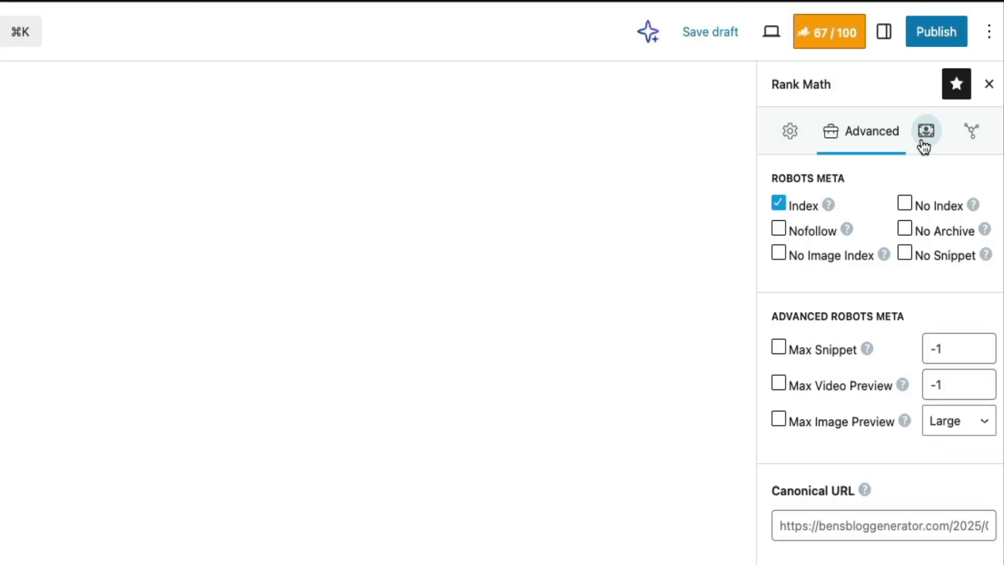
pyautogui.click(924, 143)
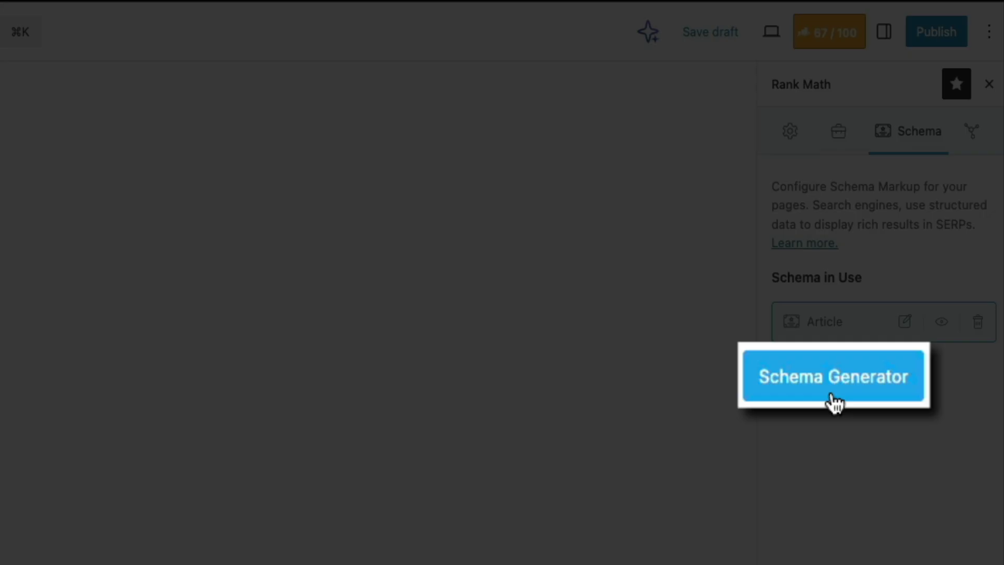
pyautogui.click(833, 400)
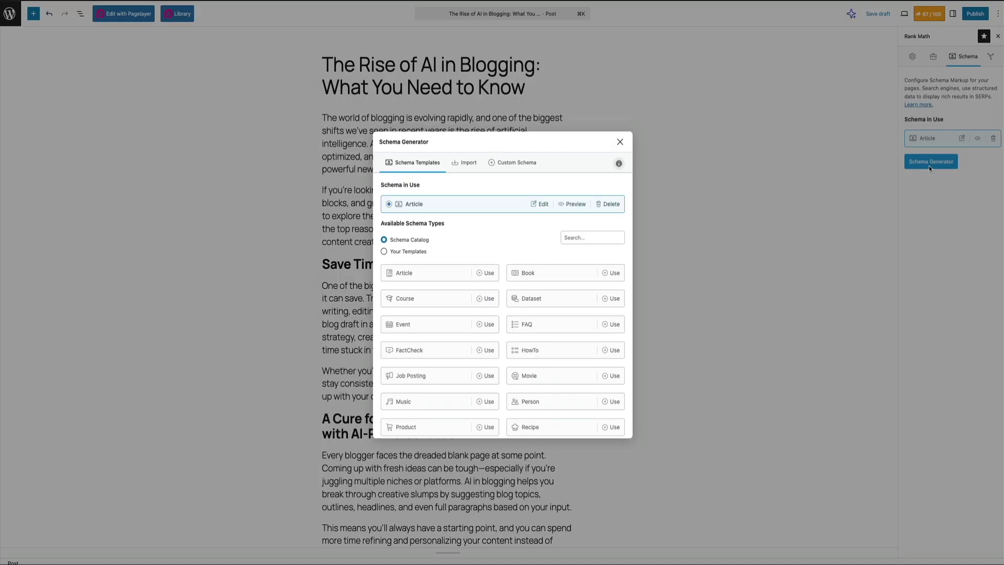
pyautogui.click(620, 142)
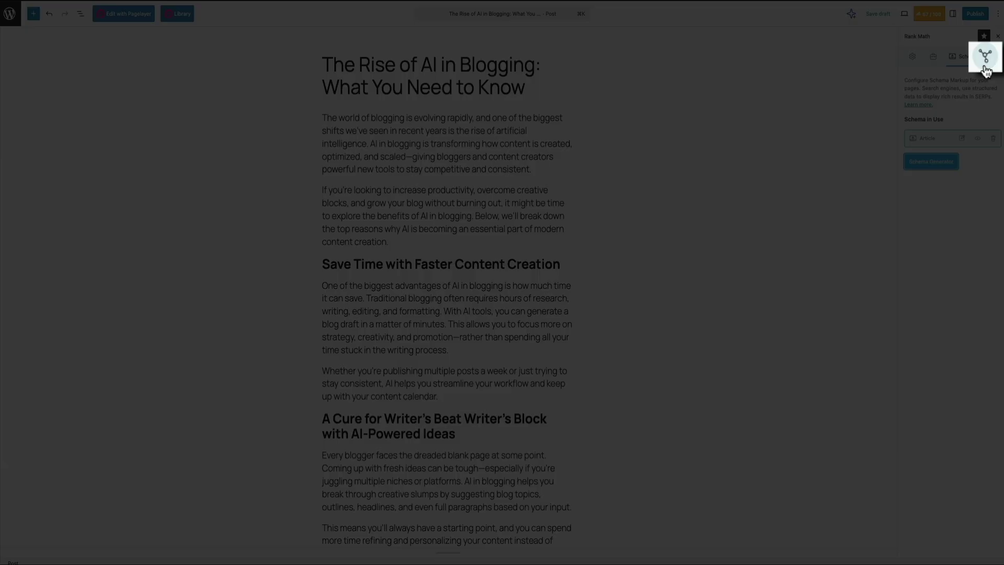
# - View the post's social media preview, close the snippet editor, and return to the General SEO settings
pyautogui.click(986, 58)
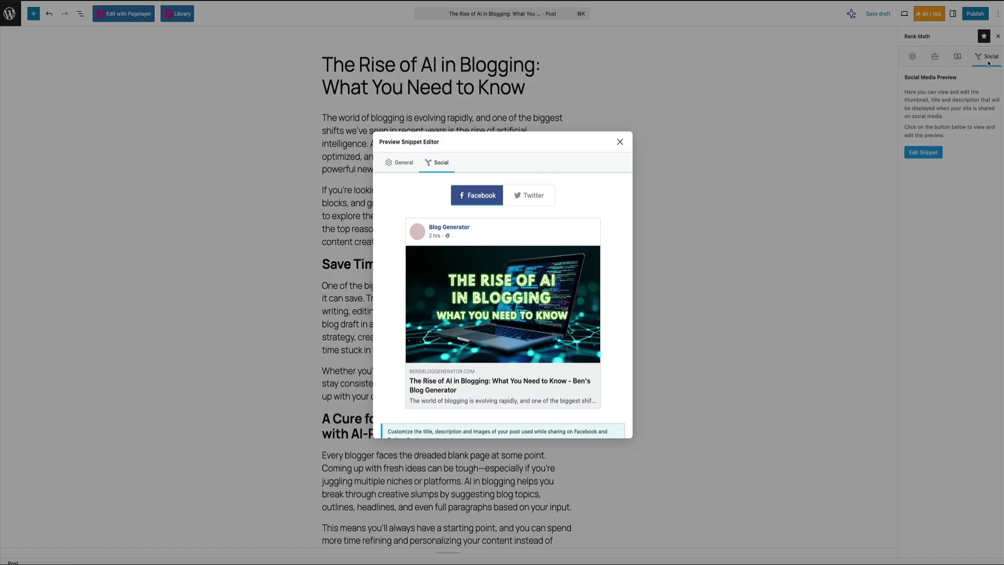
pyautogui.click(619, 141)
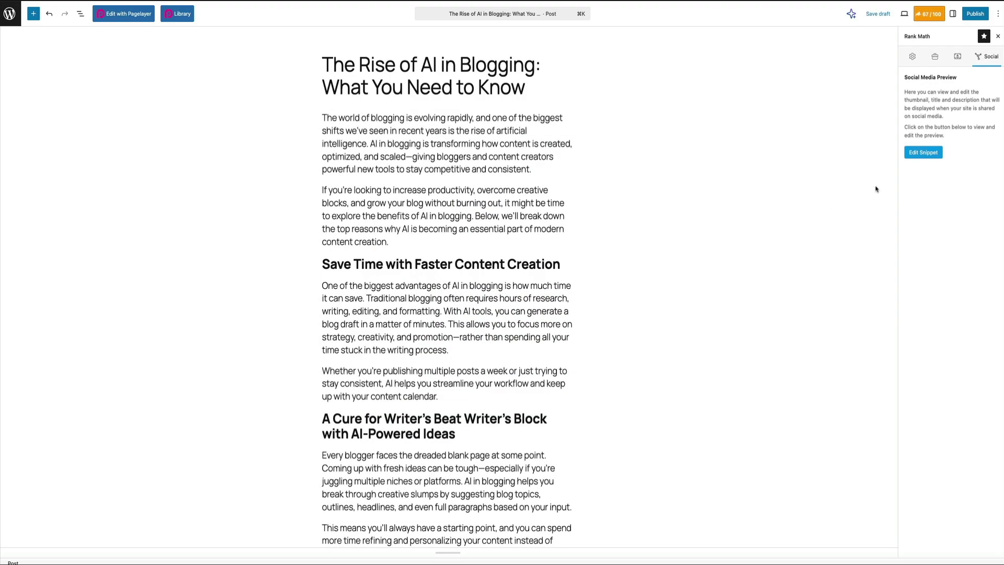
pyautogui.click(911, 57)
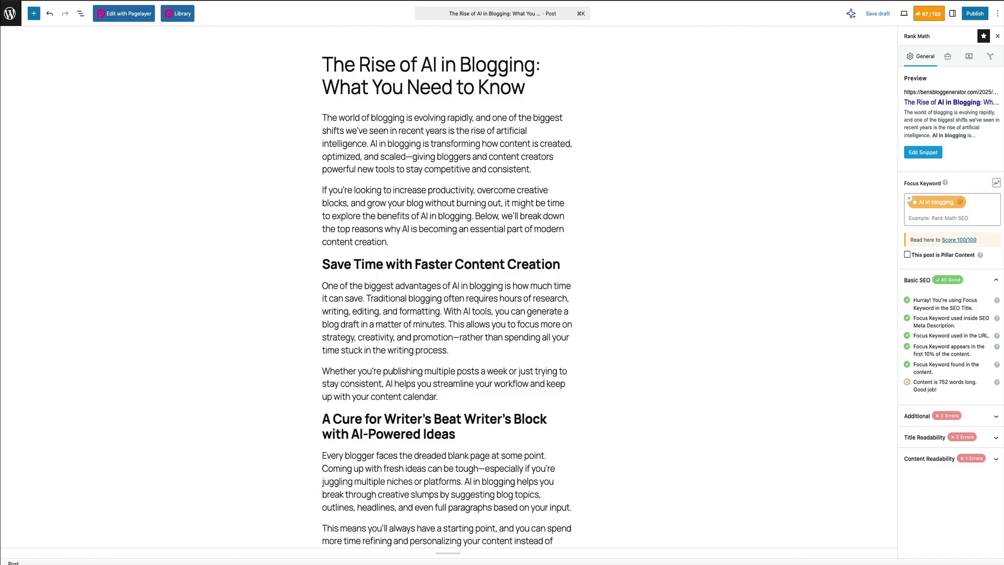
# - Leave the post editor, open "Sample Page" from the site's pages for editing, and show its Rank Math settings
pyautogui.click(10, 14)
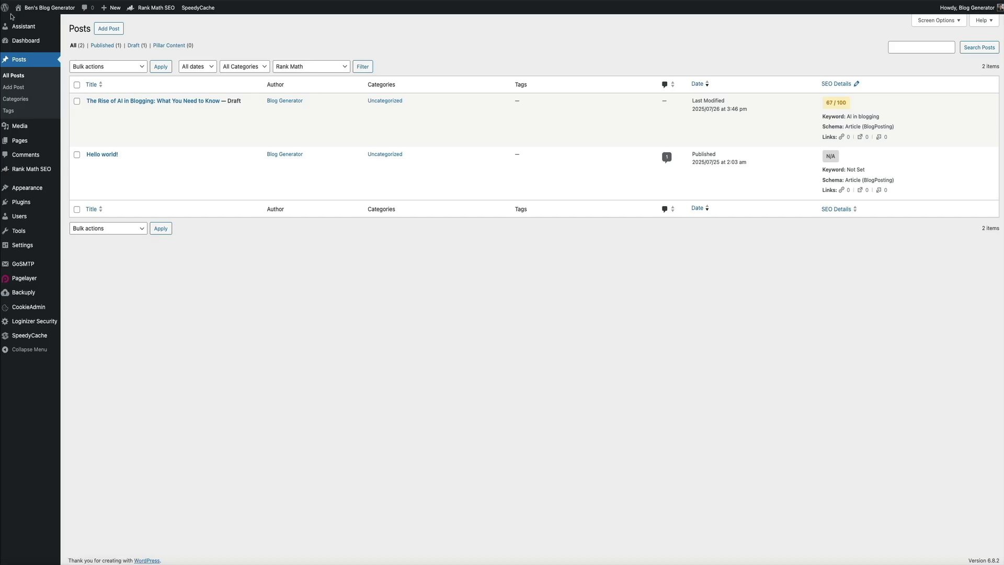
pyautogui.moveTo(31, 144)
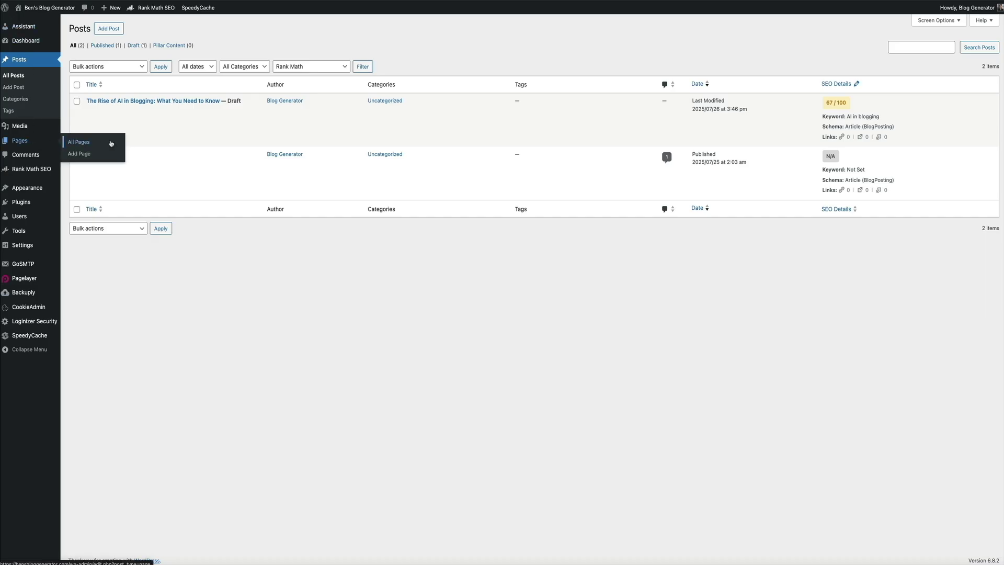
pyautogui.click(110, 144)
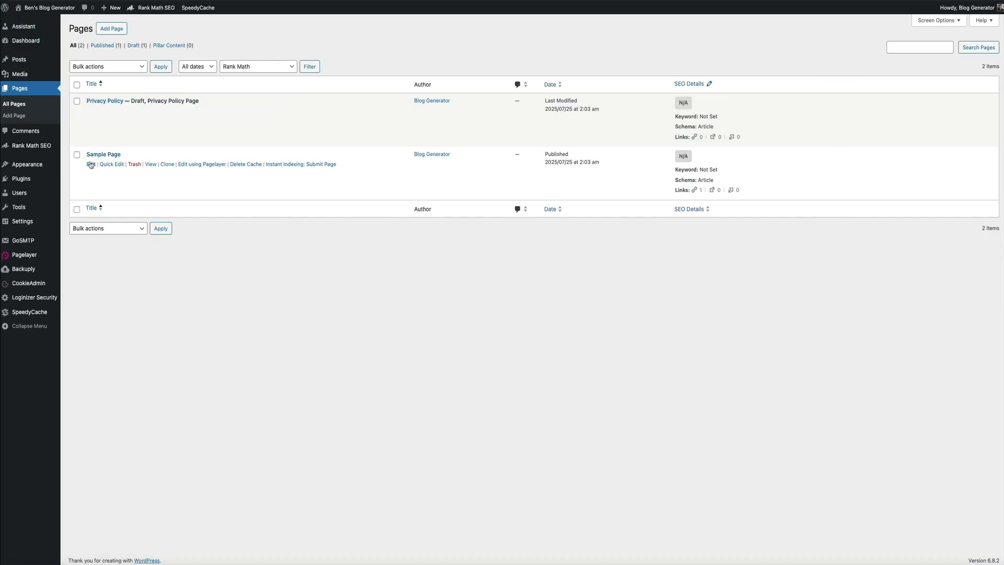
pyautogui.click(92, 165)
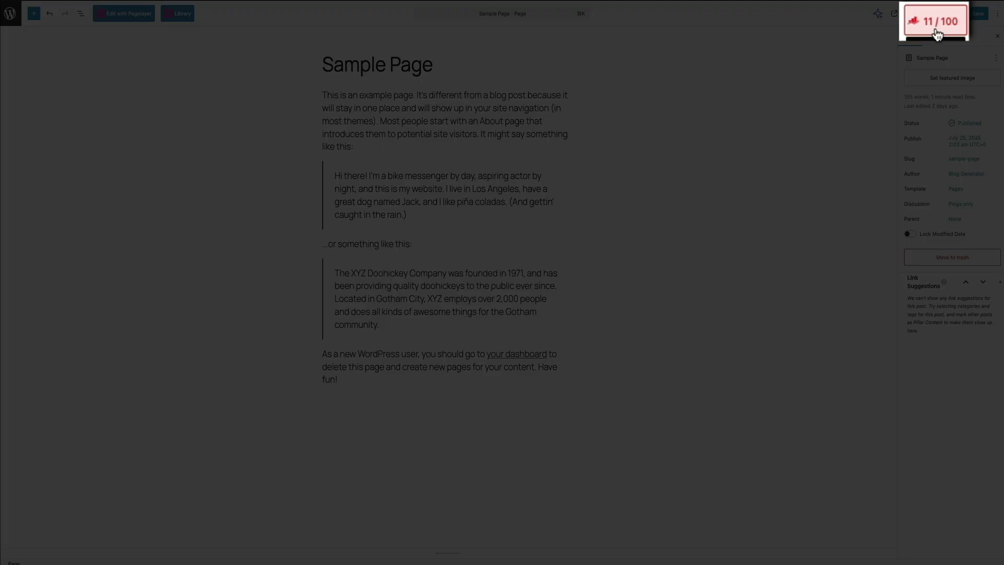
pyautogui.click(934, 15)
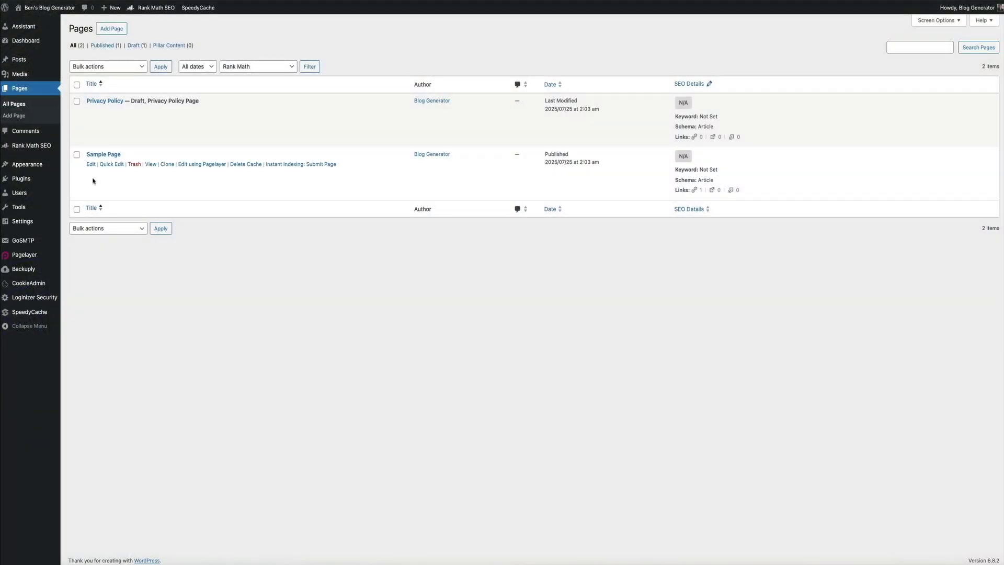
# - Open Rank Math's Titles & Meta settings and review all the Global Meta options
pyautogui.moveTo(32, 147)
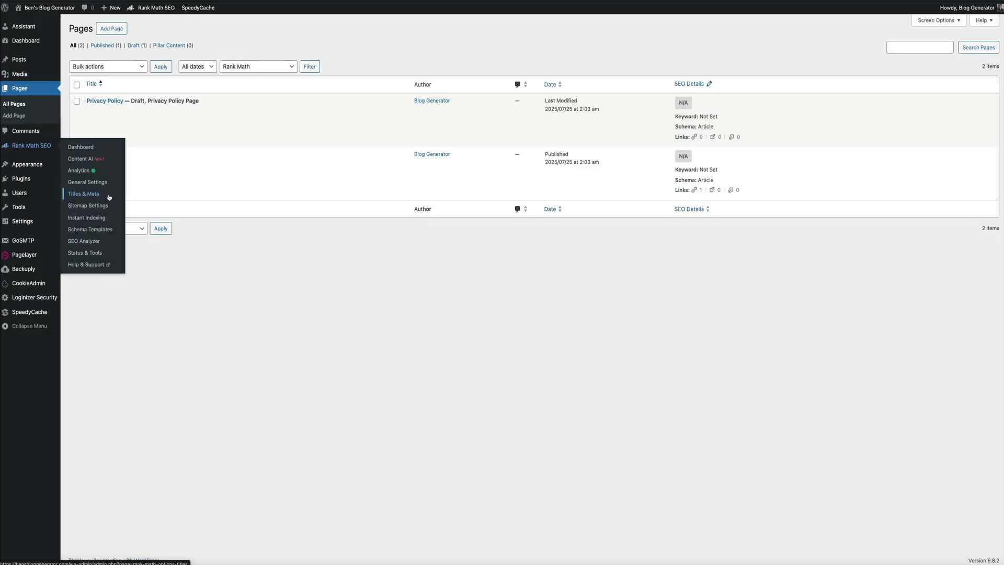
pyautogui.click(109, 197)
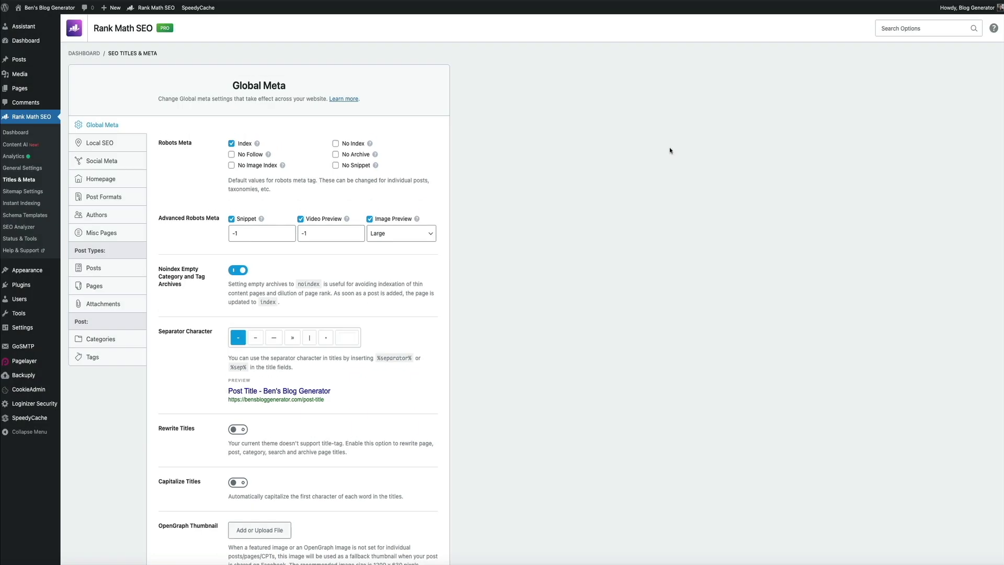
pyautogui.scroll(-5, 600, 169)
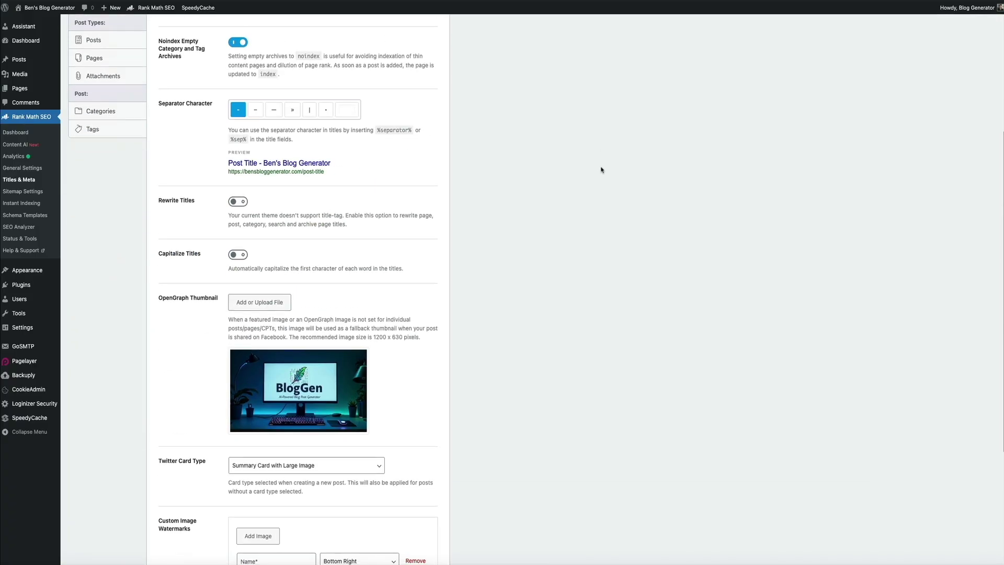
pyautogui.scroll(-4, 600, 169)
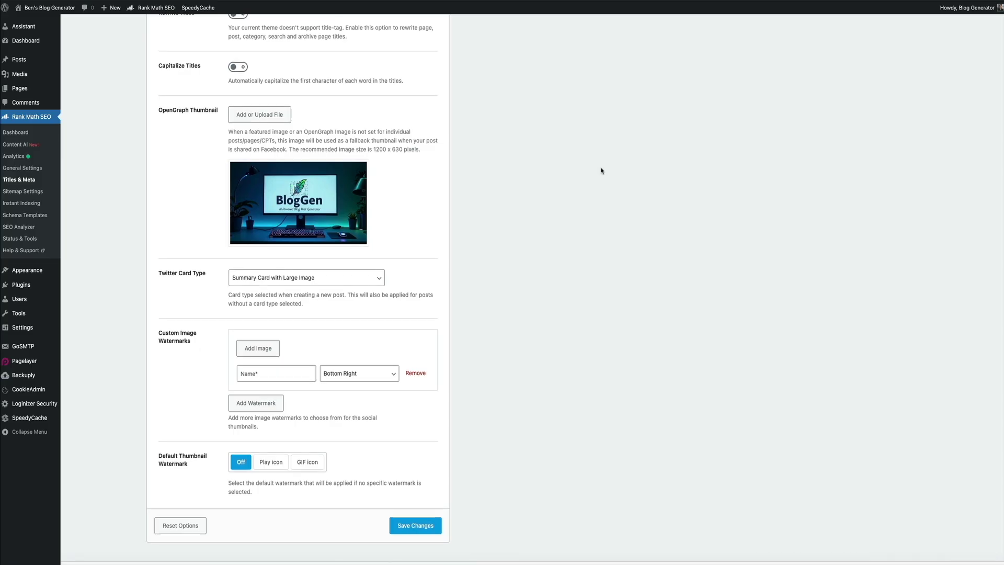
pyautogui.scroll(9, 600, 169)
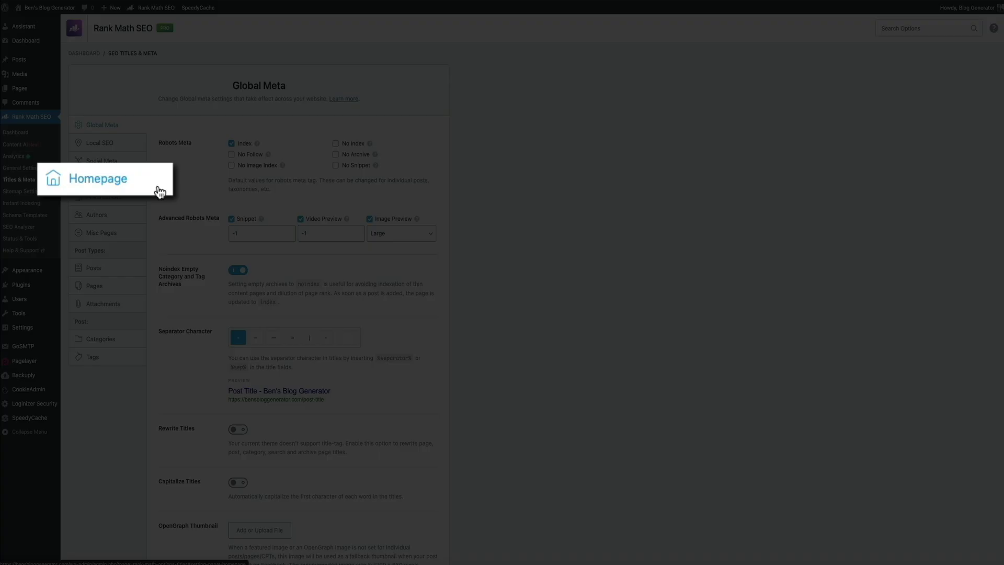
# - Review the Titles & Meta settings for the Homepage, Posts and Pages in turn
pyautogui.click(132, 184)
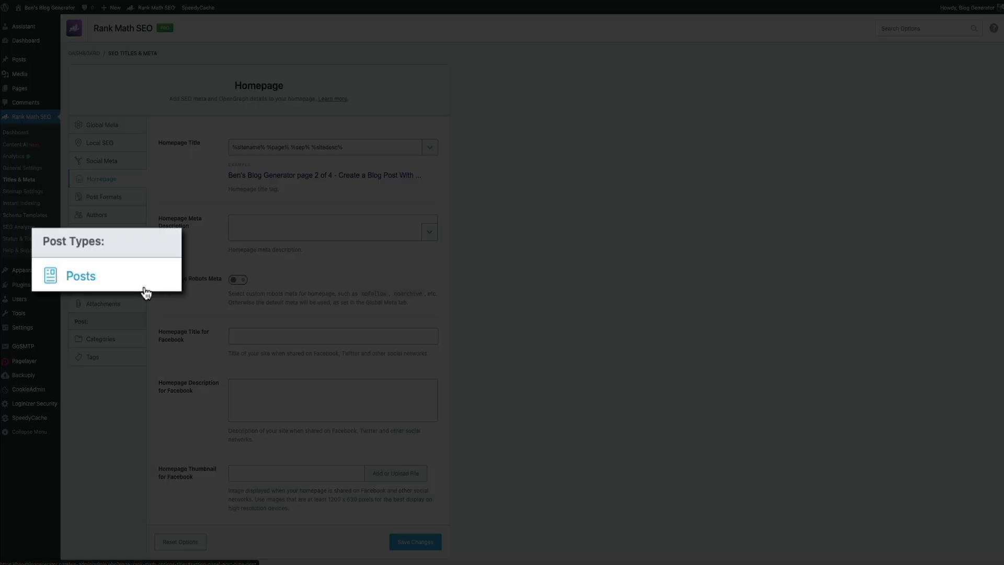
pyautogui.click(99, 267)
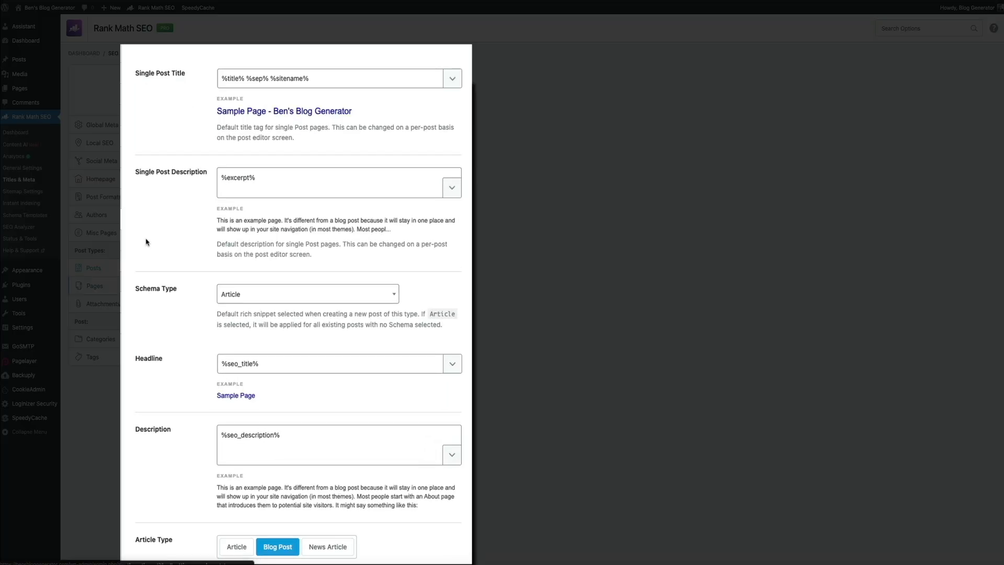
pyautogui.scroll(-5, 170, 287)
pyautogui.scroll(-4, 170, 287)
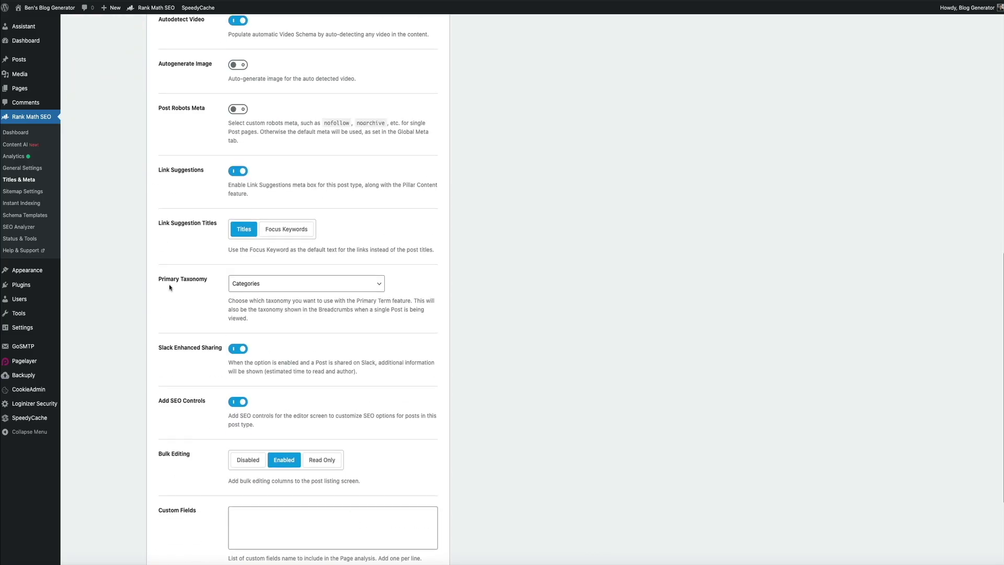
pyautogui.scroll(-3, 170, 287)
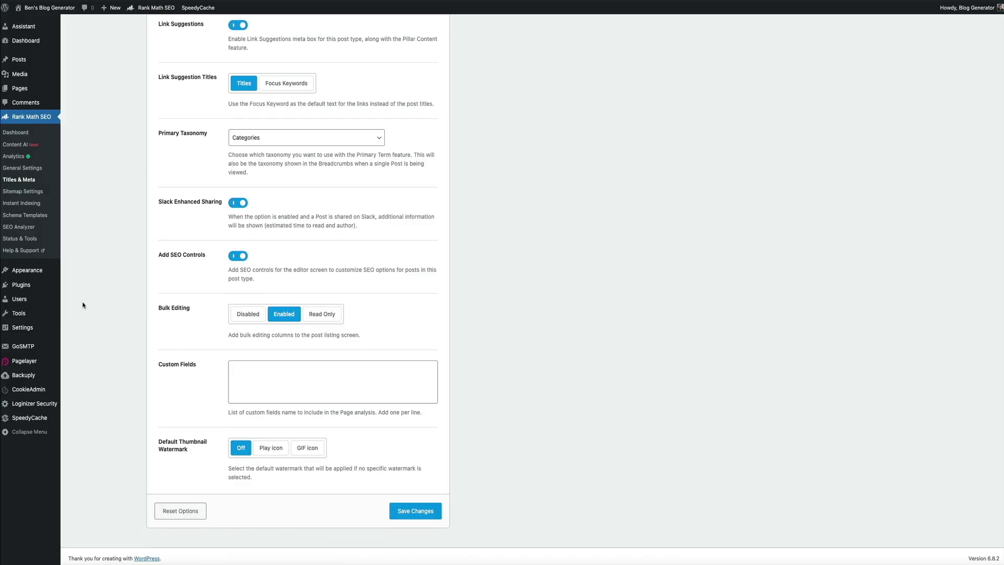
pyautogui.scroll(4, 83, 304)
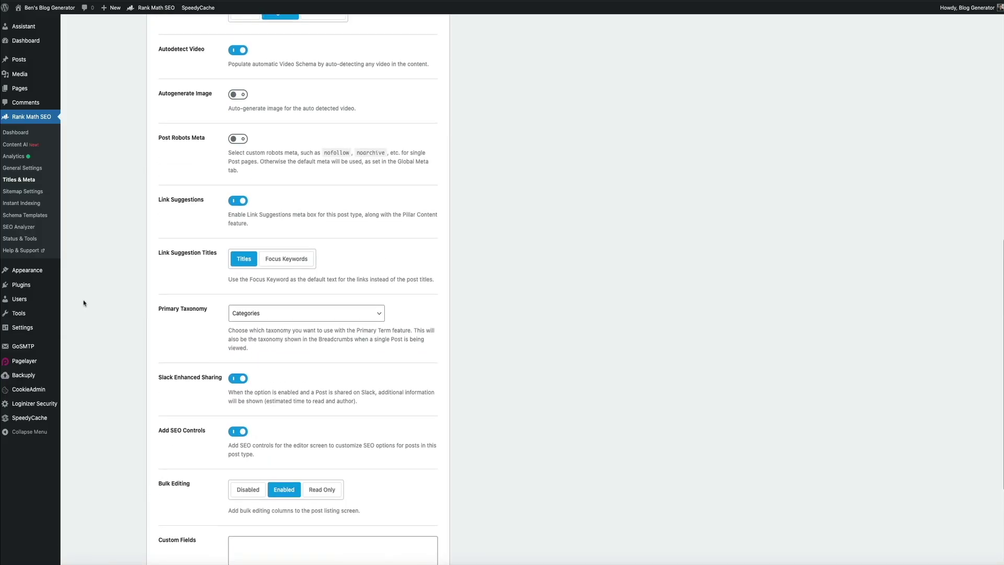
pyautogui.scroll(6, 83, 304)
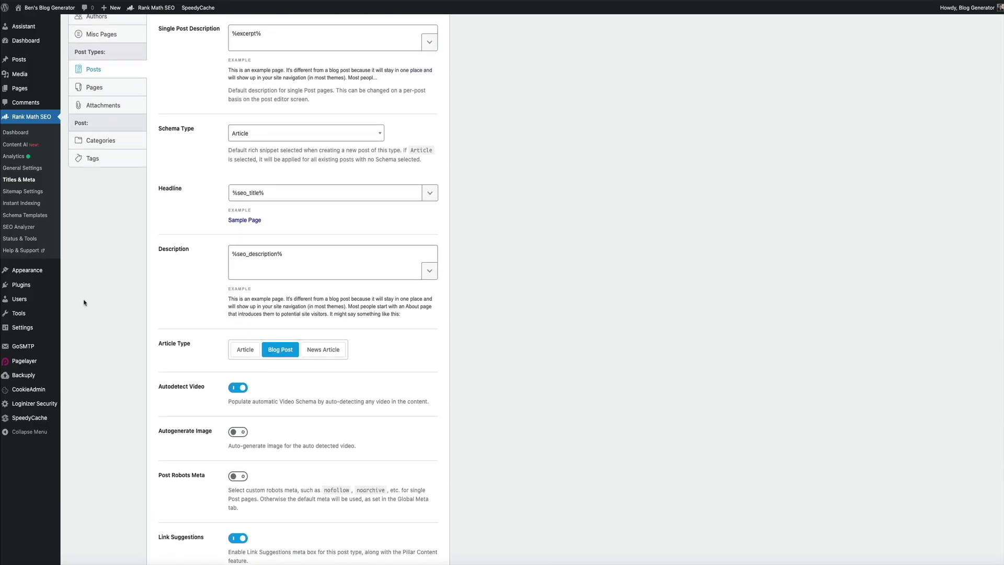
pyautogui.scroll(4, 84, 302)
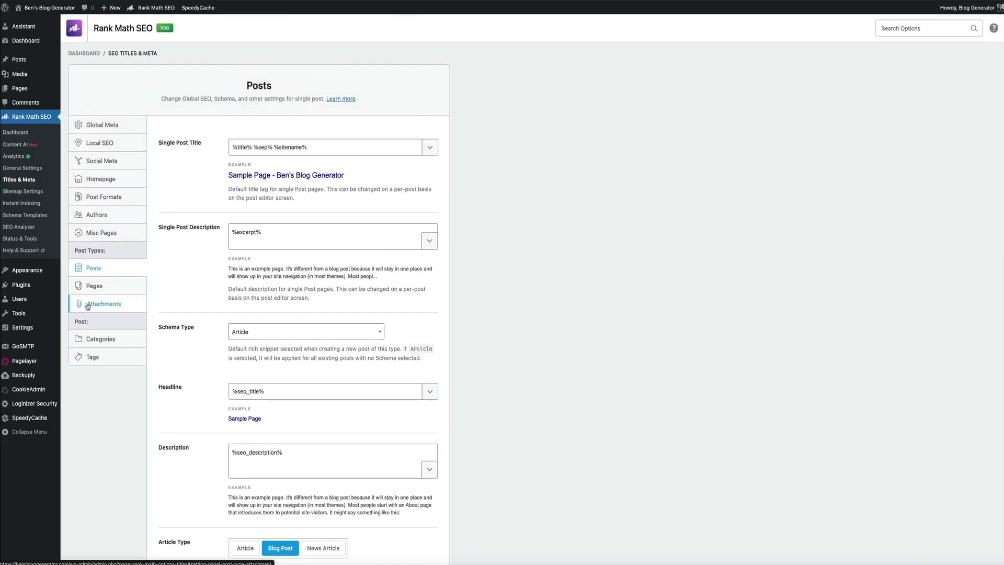
pyautogui.click(136, 286)
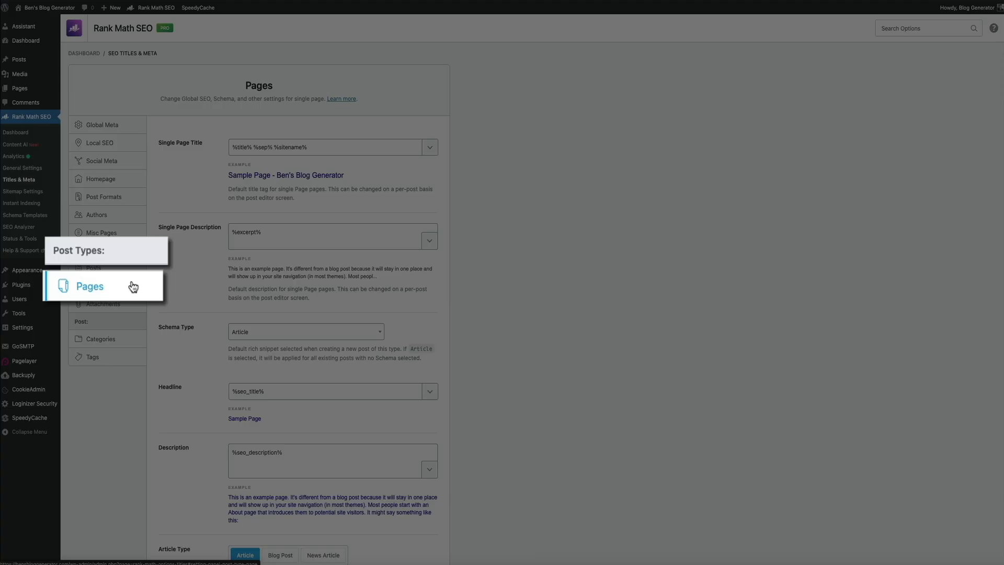